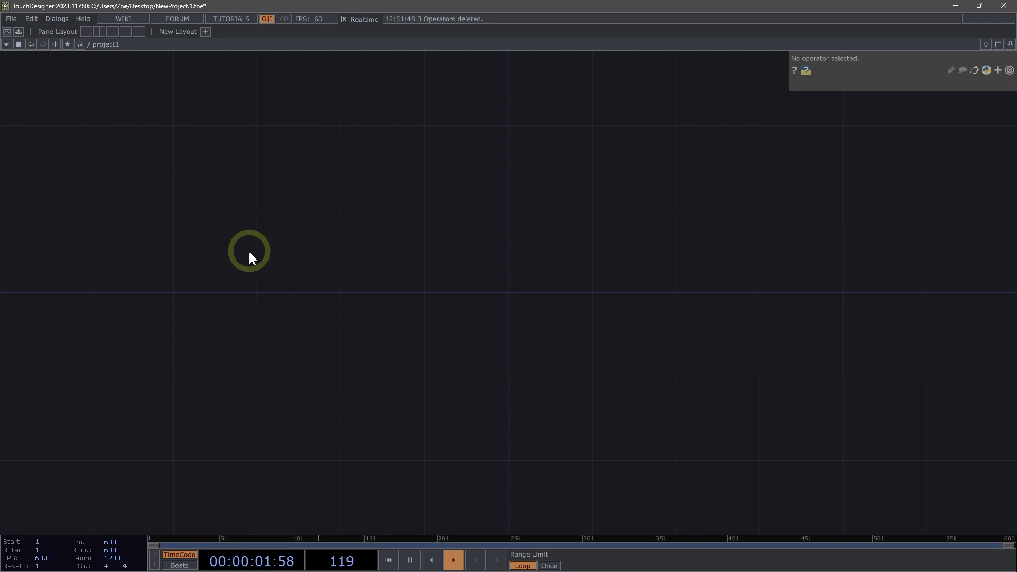
- Place a moviefilein1 Movie File In TOP and load the Count.mov sample movie into it
double_click(228, 252)
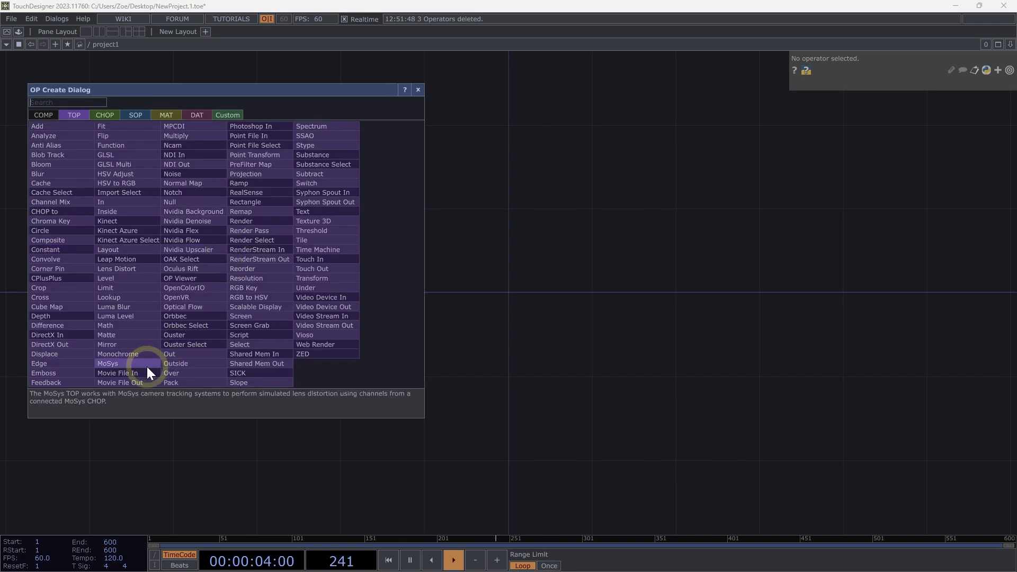
left_click(143, 374)
left_click(225, 249)
scroll(228, 238, "up", 3)
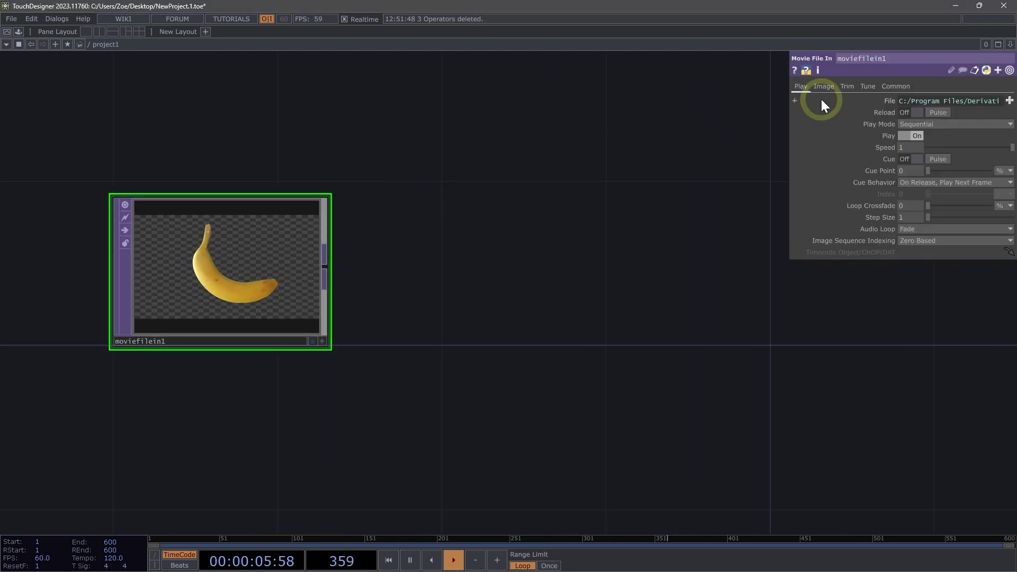
left_click(1003, 105)
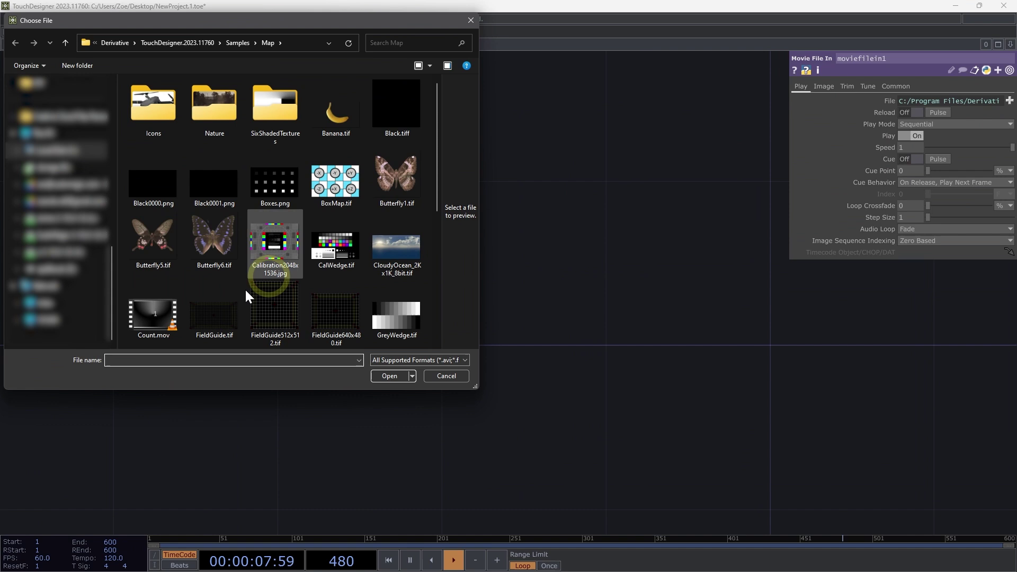
left_click(174, 306)
left_click(394, 375)
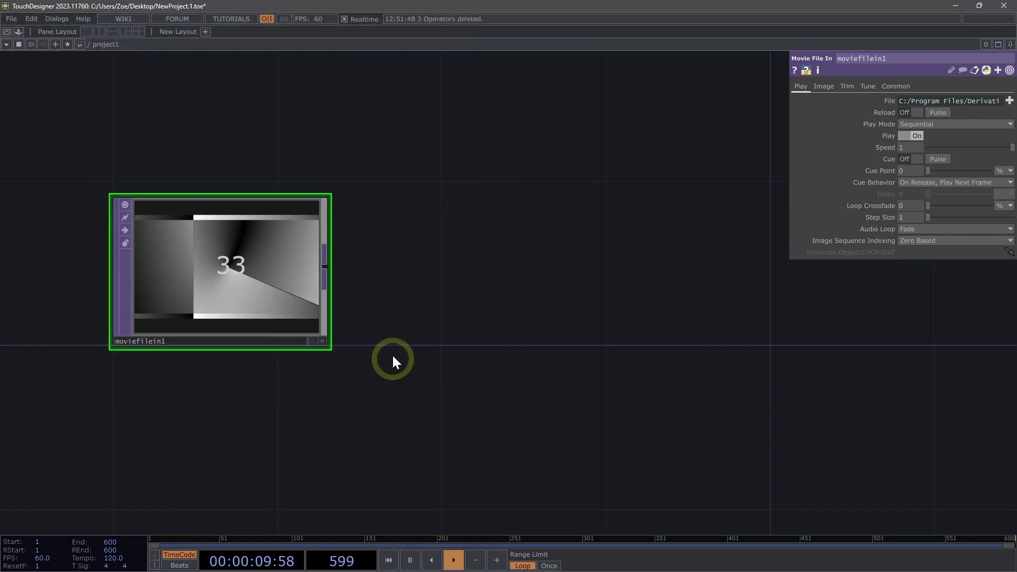
- Wire moviefilein1 into a new tex3d1 Texture 3D TOP with Pre Fill turned On
right_click(328, 268)
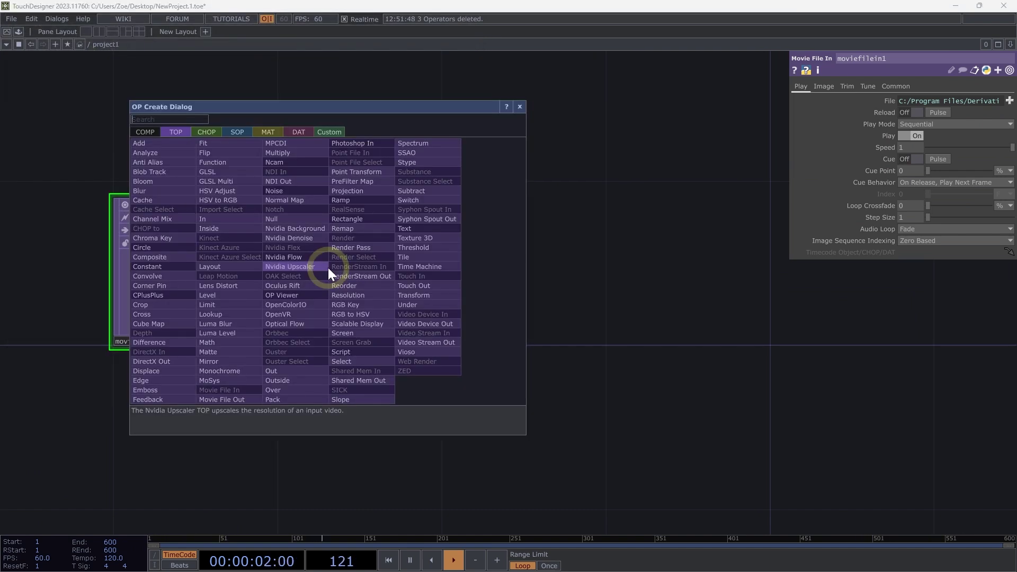
left_click(427, 238)
left_click(540, 266)
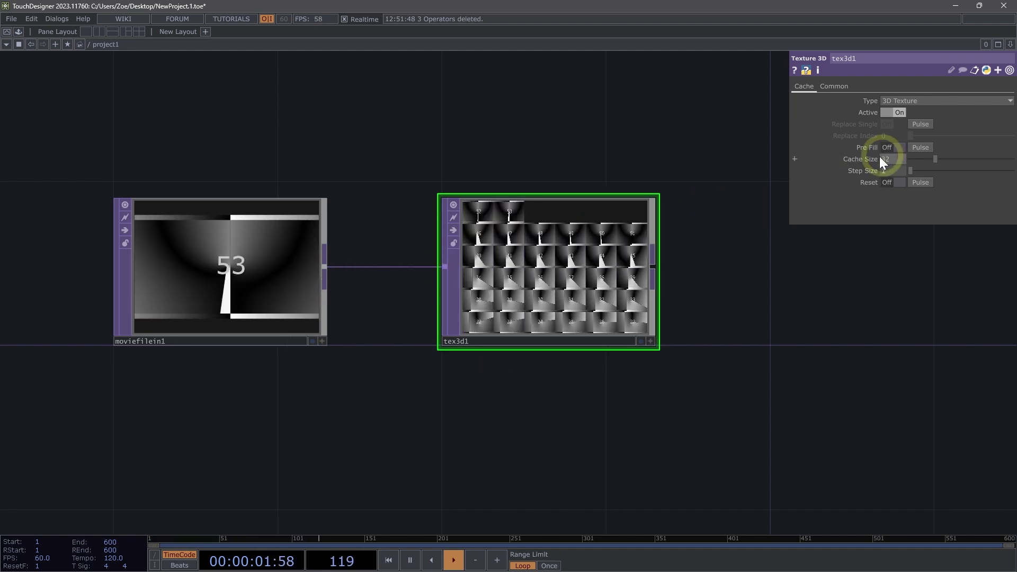
left_click(894, 148)
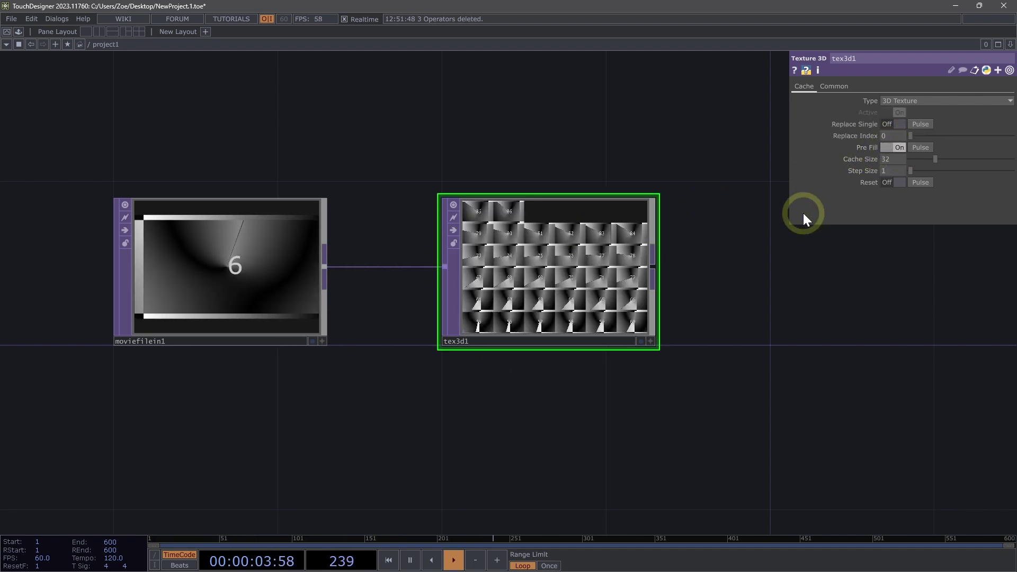
scroll(553, 318, "up", 3)
scroll(553, 317, "up", 2)
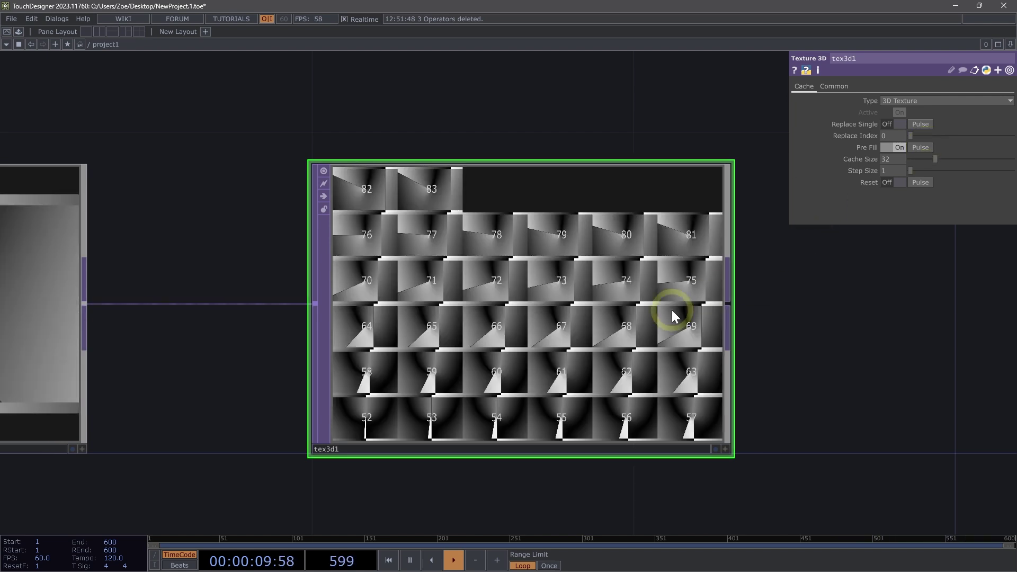
scroll(407, 371, "down", 3)
left_click_drag(330, 391, 533, 380)
left_click(294, 351)
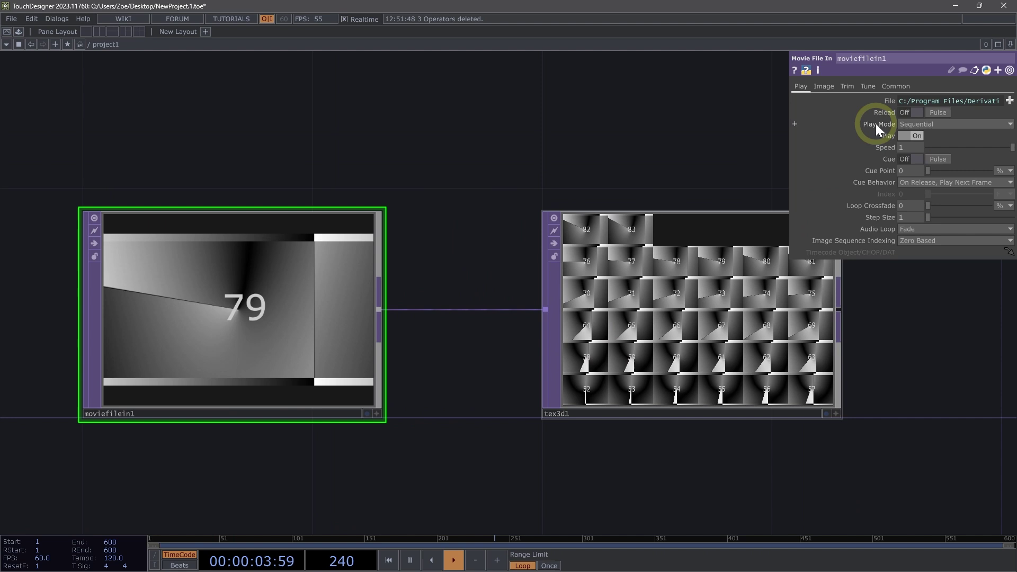
- Set moviefilein1's Play Mode to Specify Index and pulse tex3d1's Pre Fill to cache frames 1–32
left_click(908, 124)
left_click(918, 142)
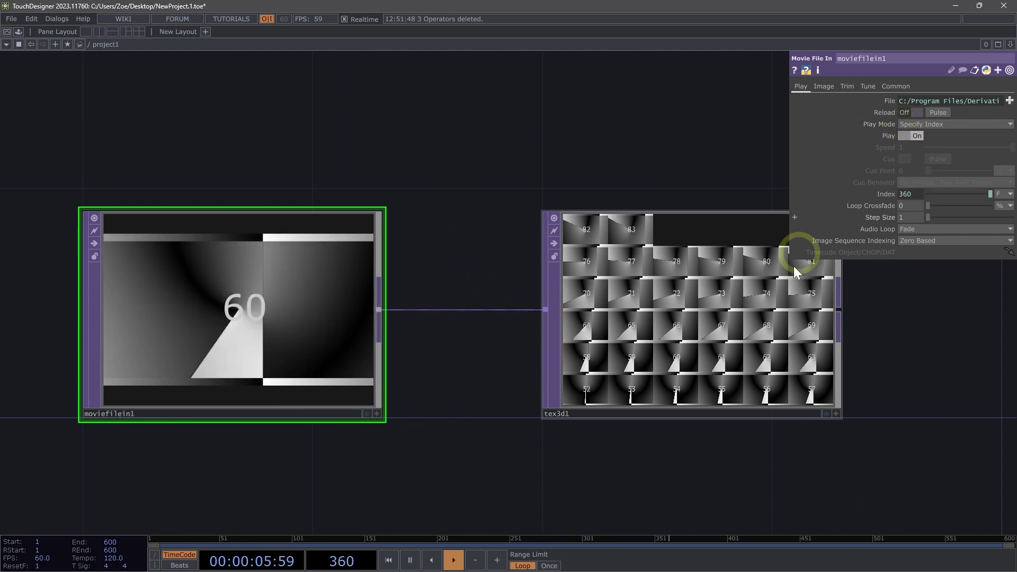
left_click(730, 330)
scroll(896, 336, "up", 3)
left_click_drag(907, 337, 830, 360)
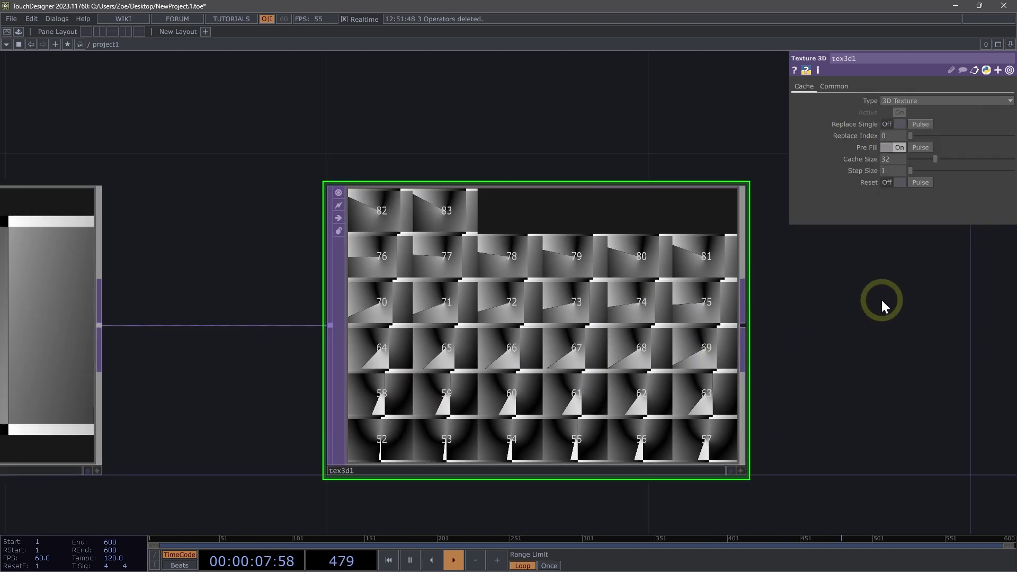
left_click(921, 148)
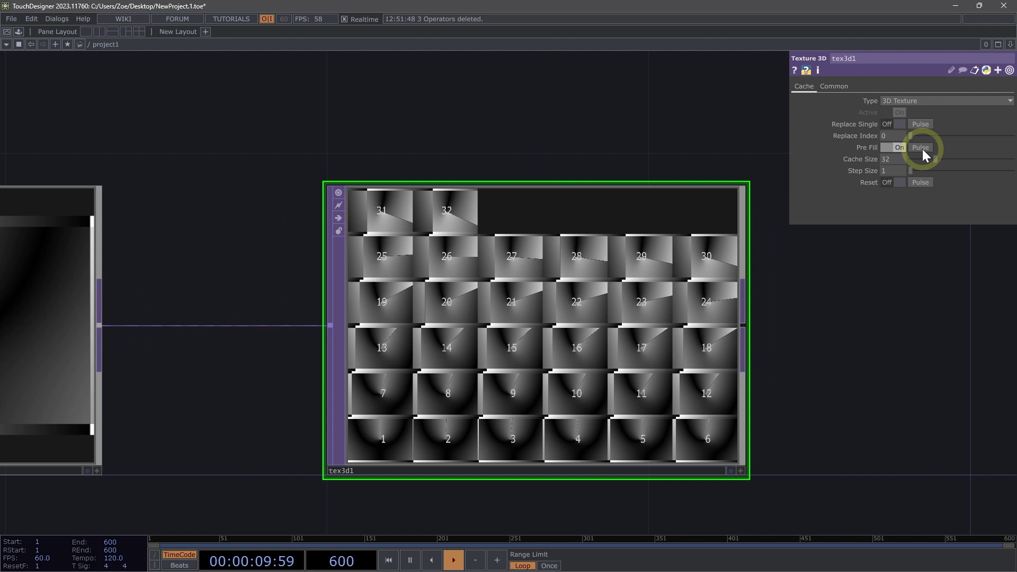
scroll(850, 314, "down", 5)
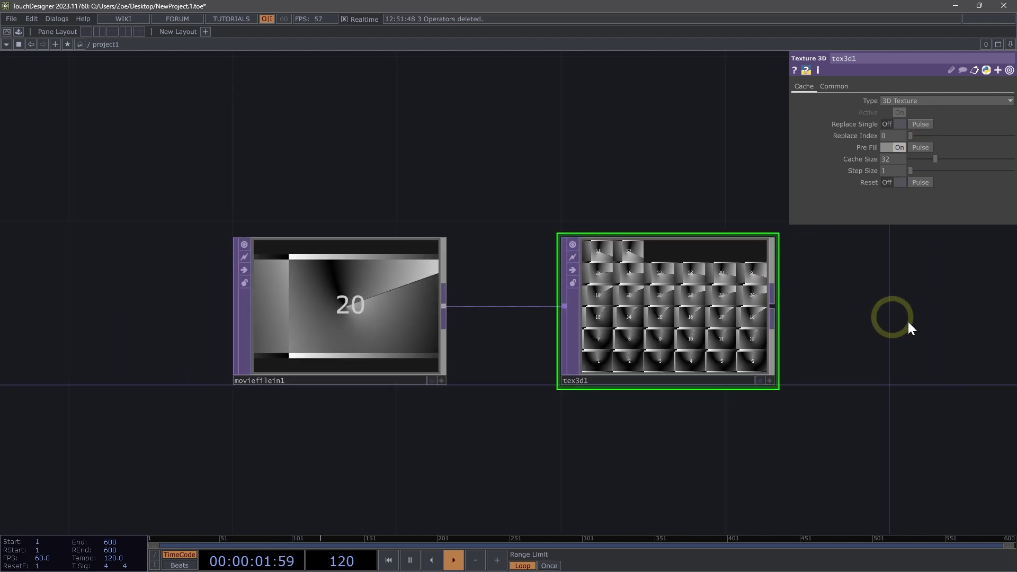
left_click_drag(723, 329, 675, 335)
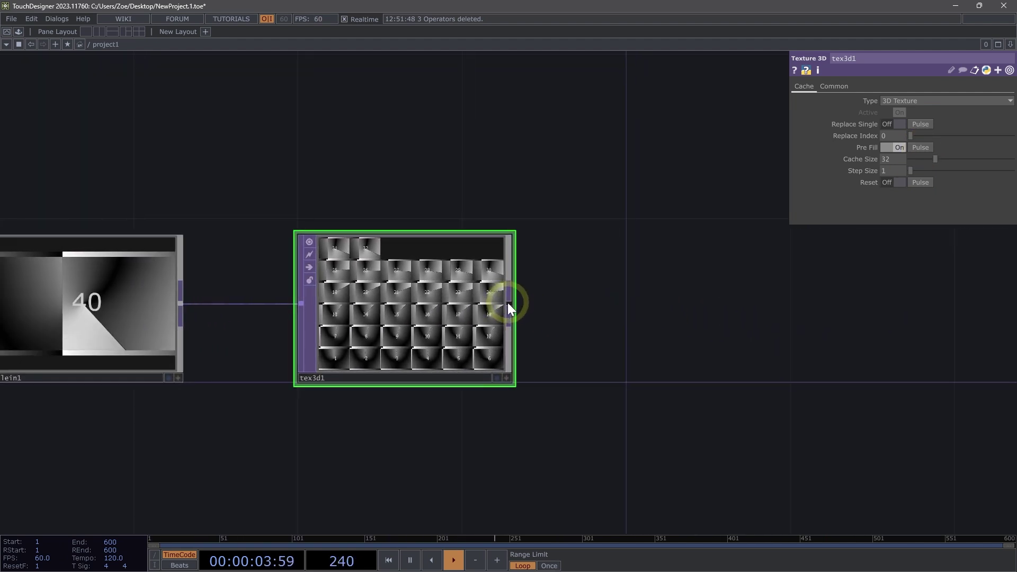
- Add a tima1 Time Machine TOP wired from tex3d1's output
right_click(508, 304)
left_click(588, 303)
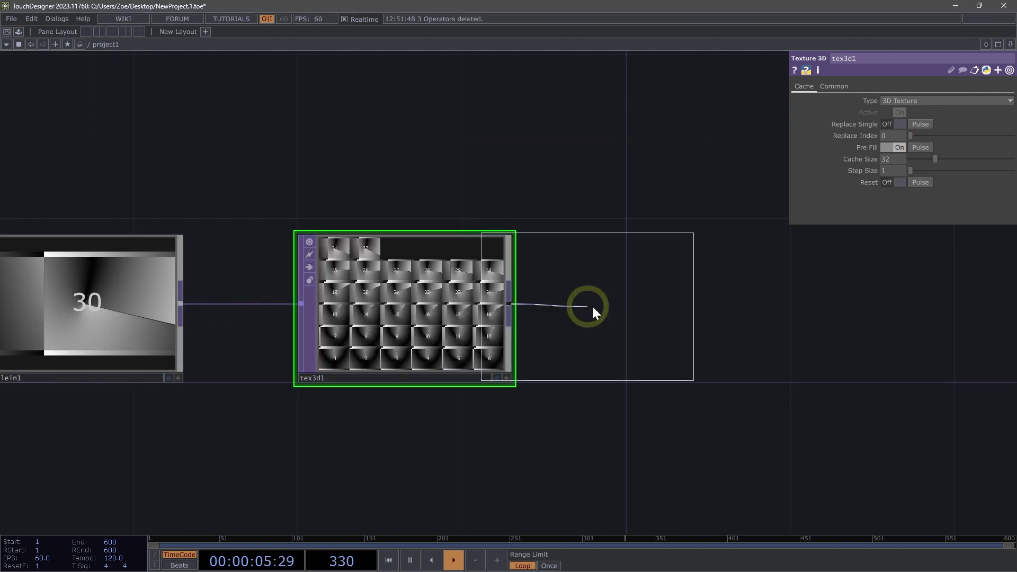
left_click(732, 303)
scroll(675, 406, "right", 3)
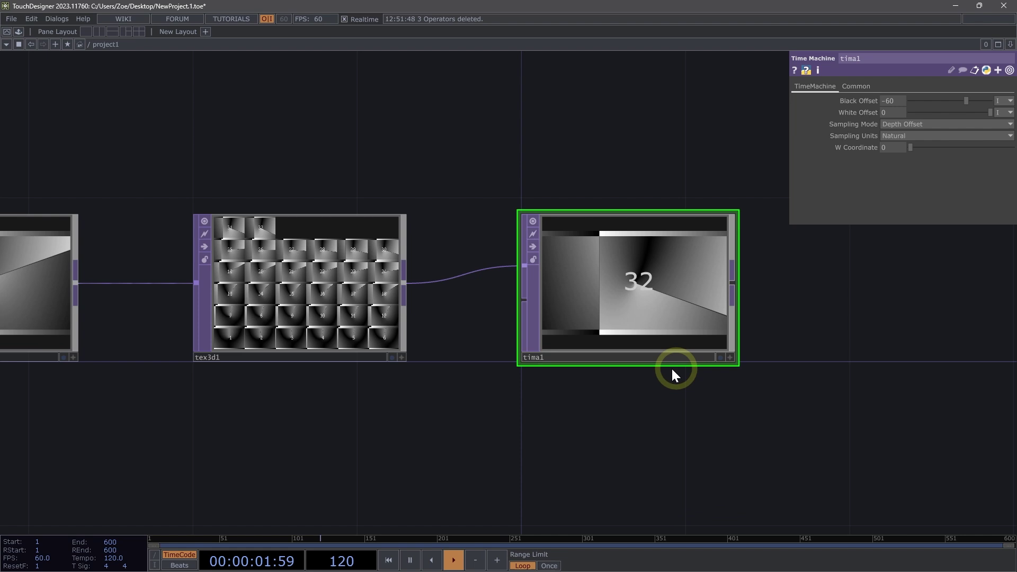
scroll(590, 381, "up", 3)
left_click_drag(565, 409, 374, 439)
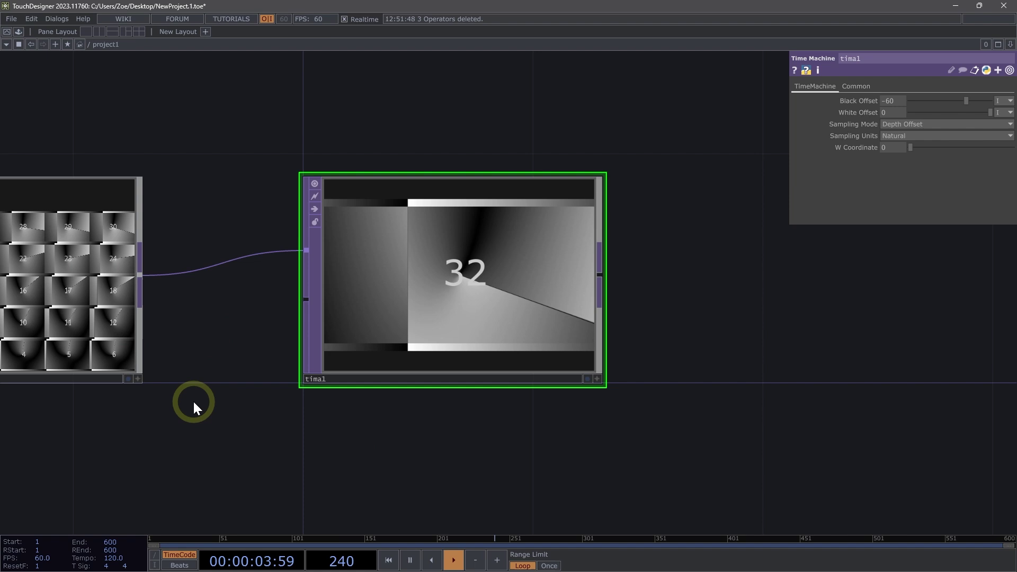
- Move tima1 down and to the right, below and beside tex3d1
left_click_drag(178, 375, 255, 333)
scroll(254, 335, "down", 3)
left_click_drag(414, 432, 481, 304)
left_click_drag(485, 185, 485, 348)
scroll(519, 306, "down", 2)
left_click_drag(520, 305, 637, 297)
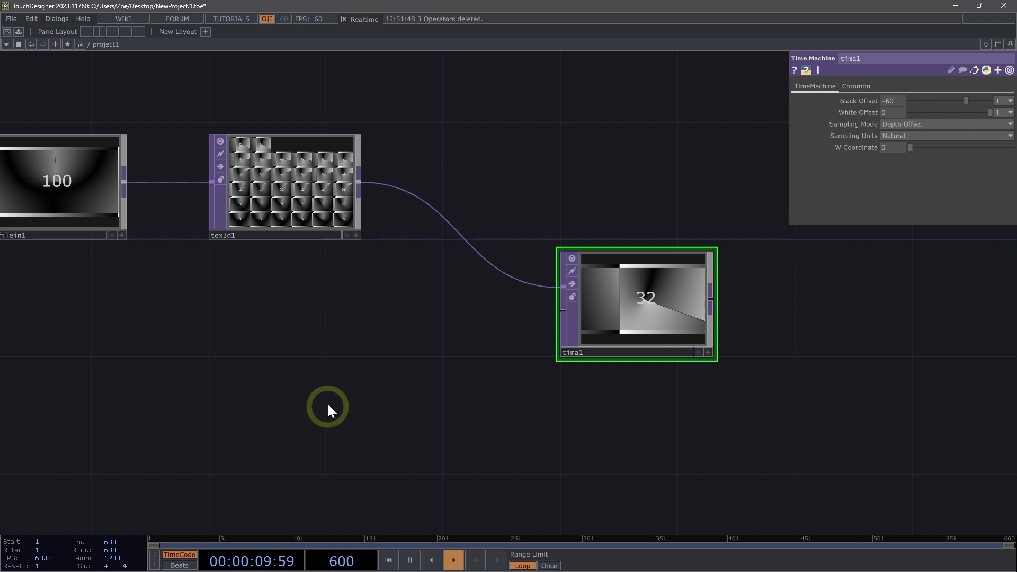
- Add a constant1 Constant TOP below tex3d1 and wire it into tima1's second input
left_click_drag(328, 406, 429, 354)
key("Tab")
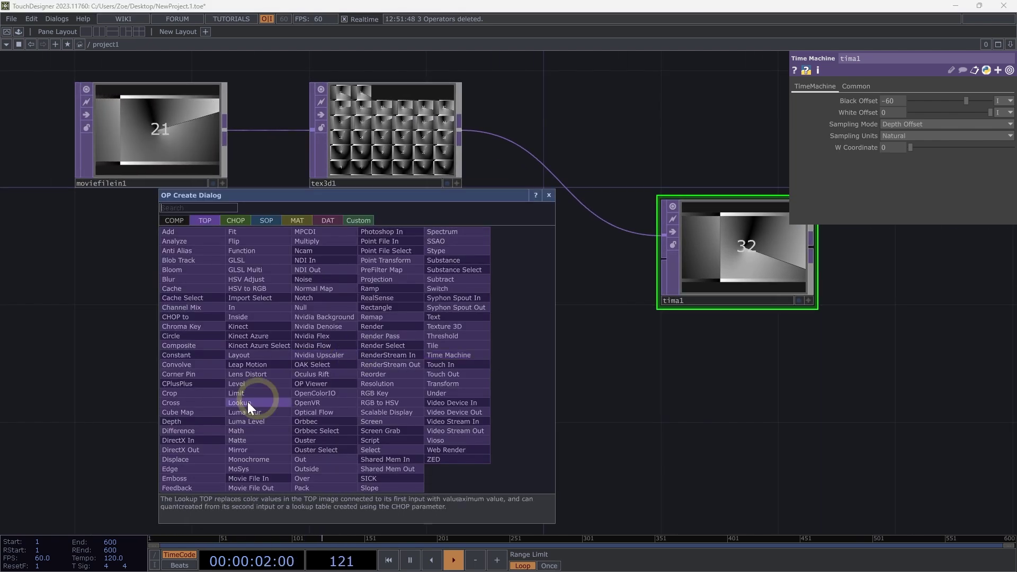
left_click(189, 356)
left_click(387, 367)
middle_click_drag(467, 370, 437, 382)
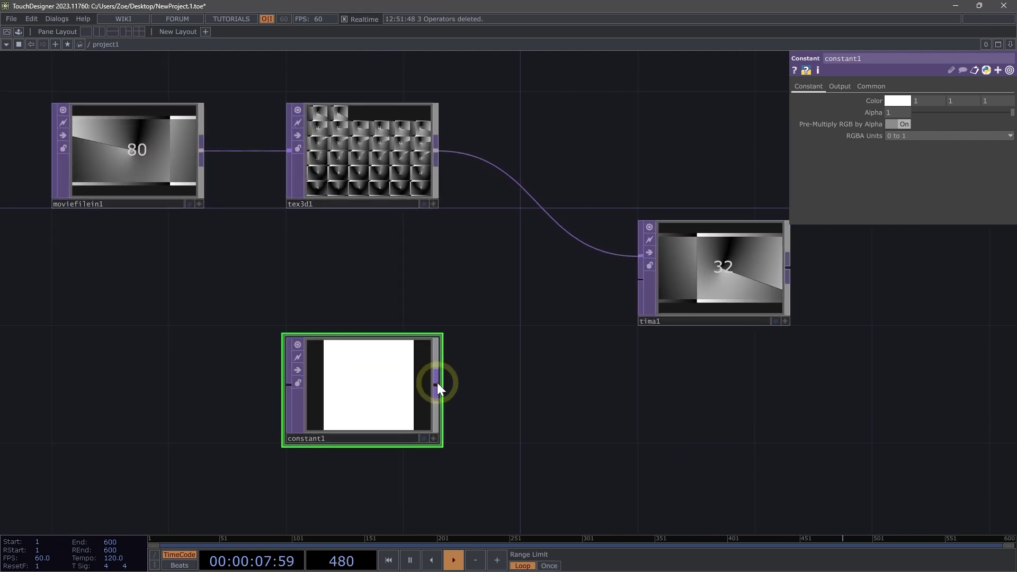
left_click_drag(437, 383, 622, 292)
left_click_drag(609, 372, 566, 380)
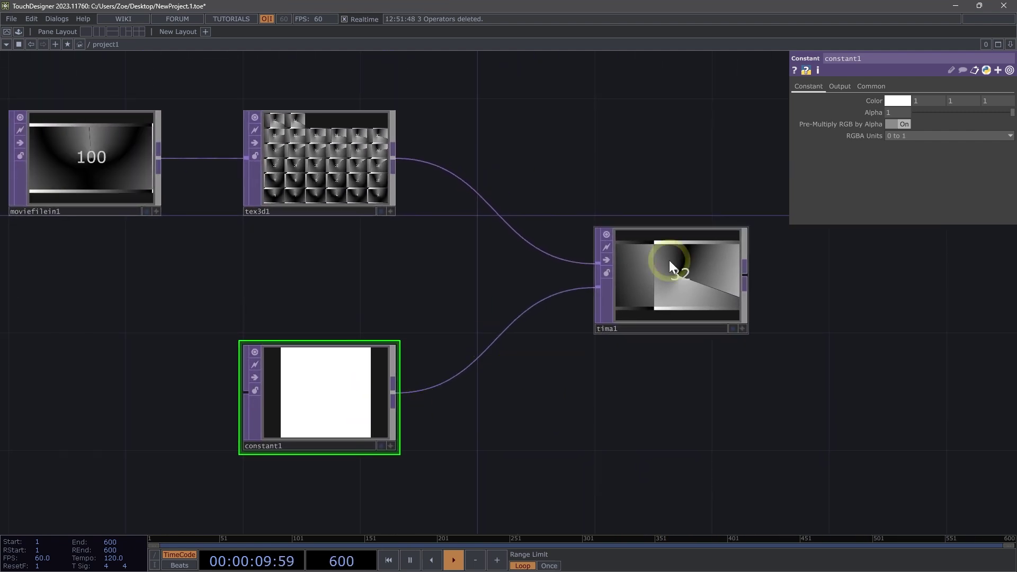
- Open constant1's Color picker and try adjusting its Value slider
left_click(885, 101)
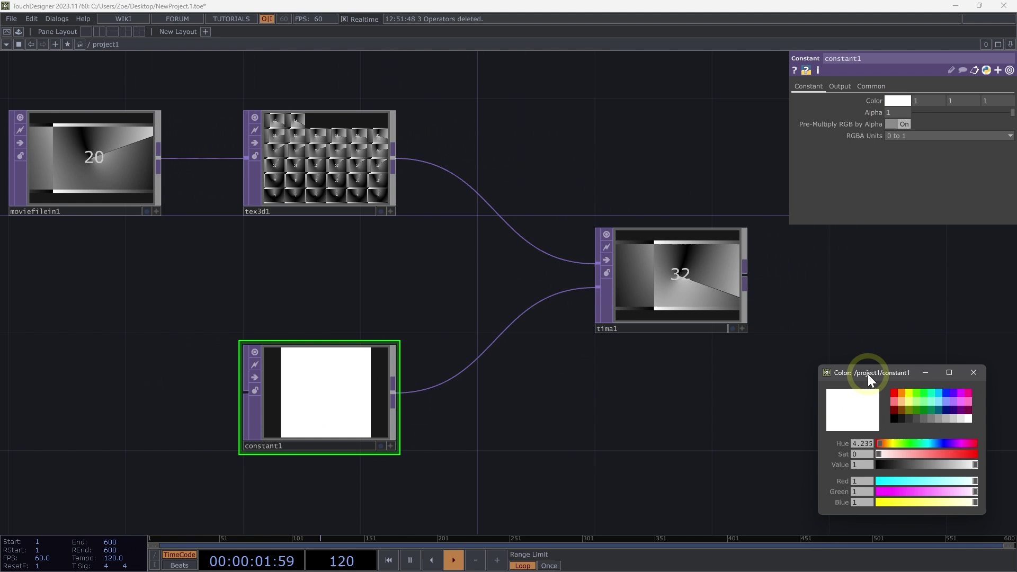
left_click_drag(867, 370, 863, 280)
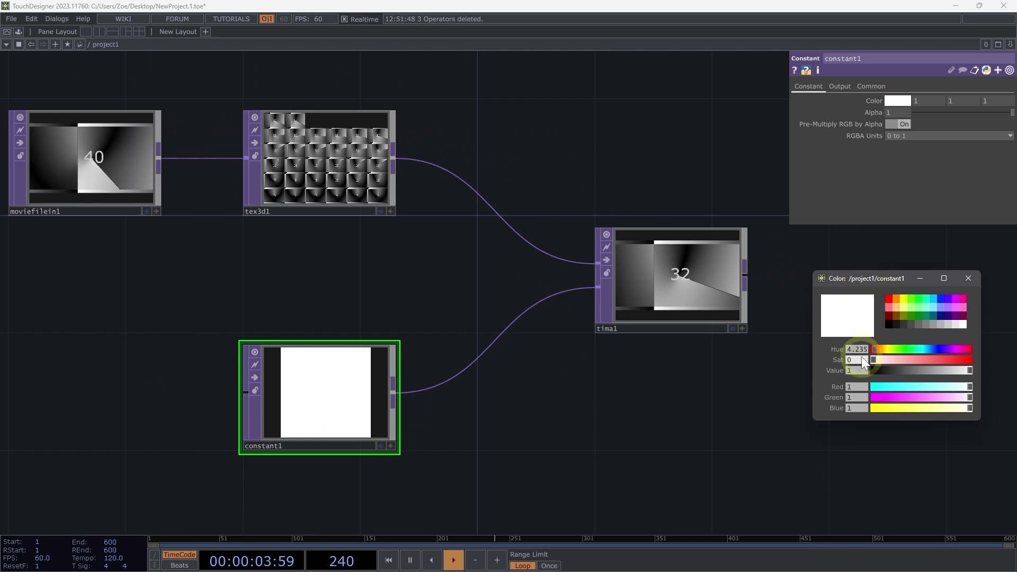
mouse_move(973, 370)
left_mouse_down()
mouse_move(867, 370)
mouse_move(1000, 363)
mouse_move(893, 375)
mouse_move(974, 385)
mouse_move(860, 383)
mouse_move(984, 381)
left_mouse_up()
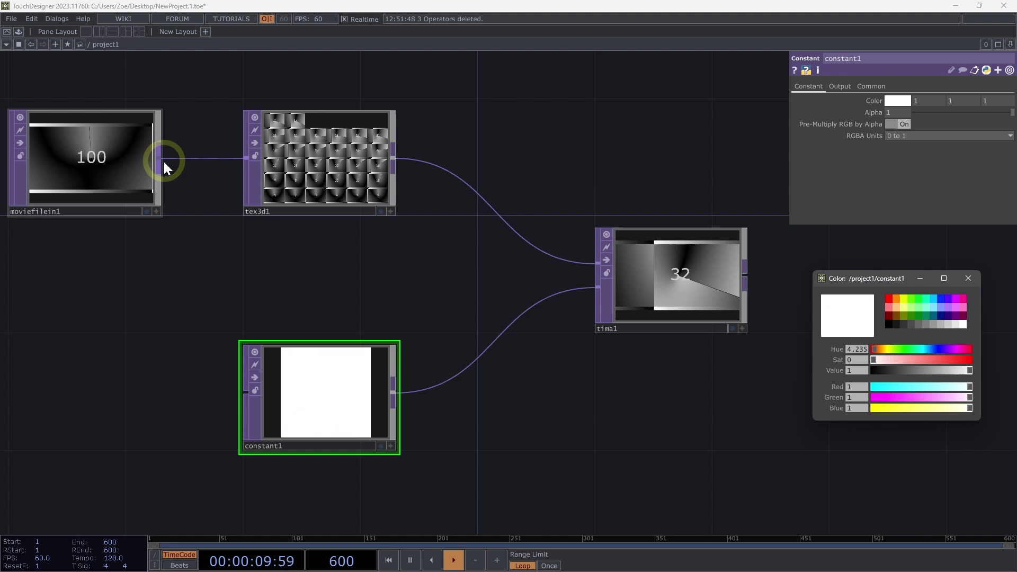
- Set tex3d1's Cache Size to 100 and pulse Pre Fill to refill all 100 slices
left_click(339, 169)
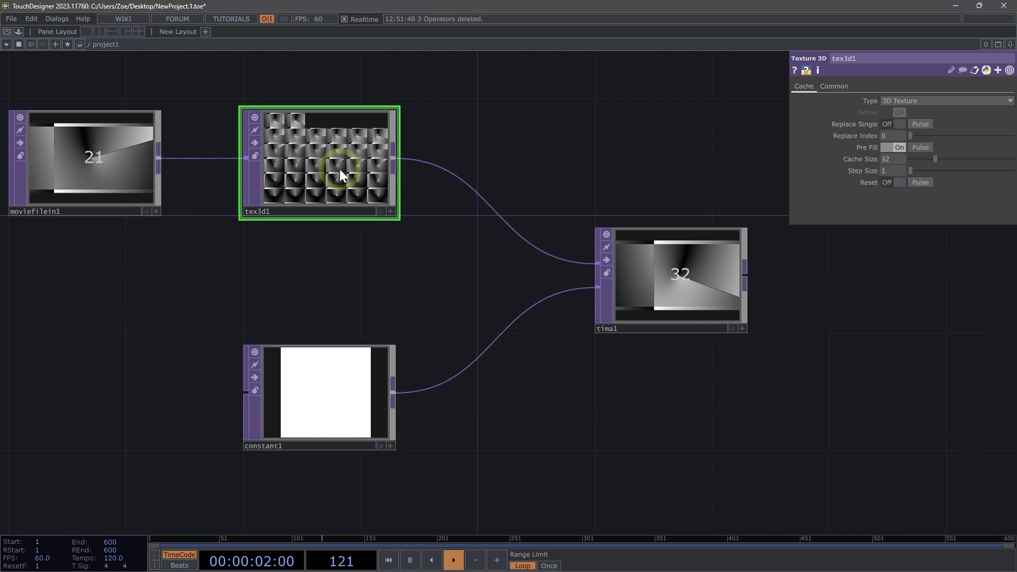
left_click(903, 160)
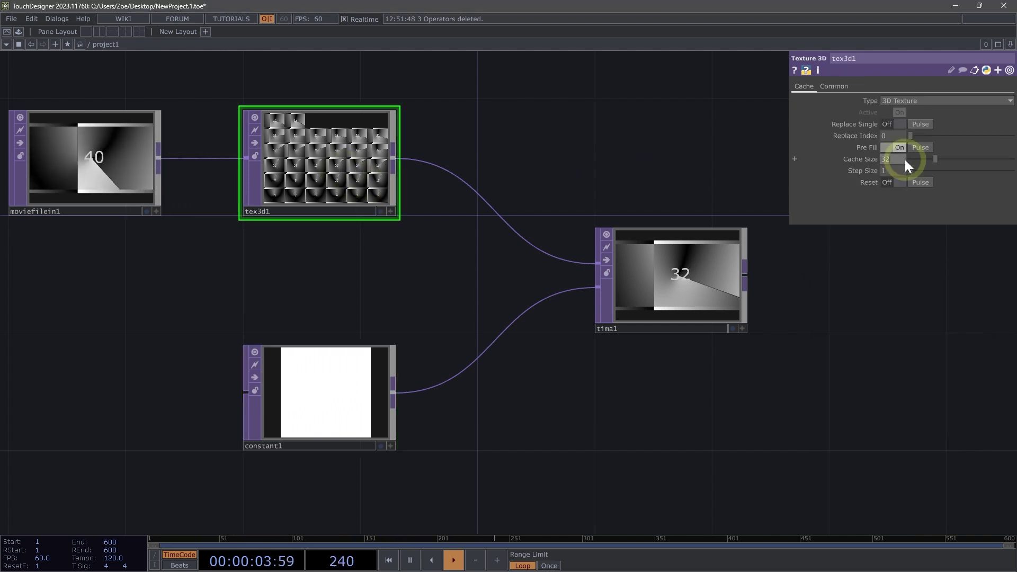
type("100")
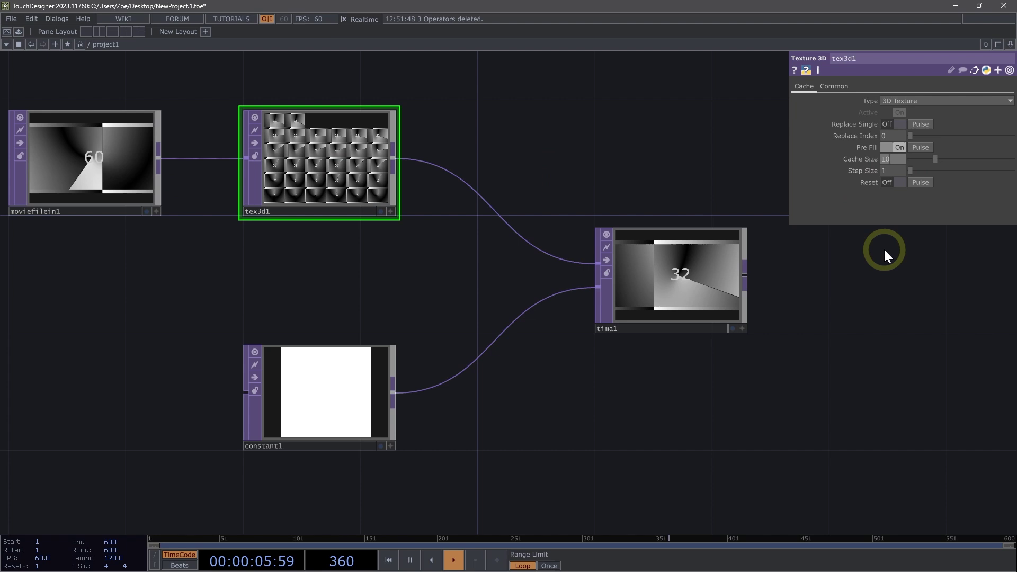
key("Return")
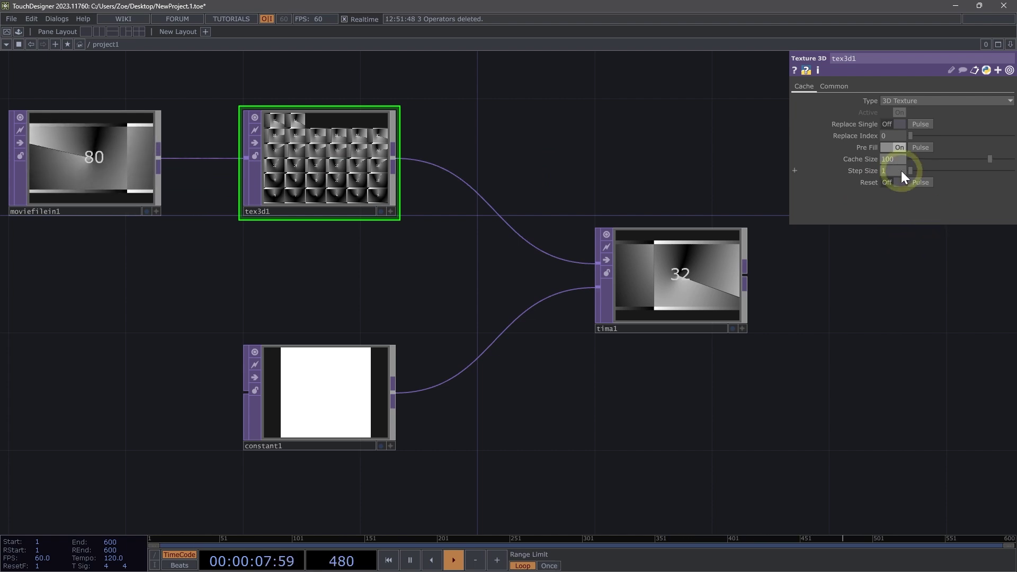
left_click(923, 151)
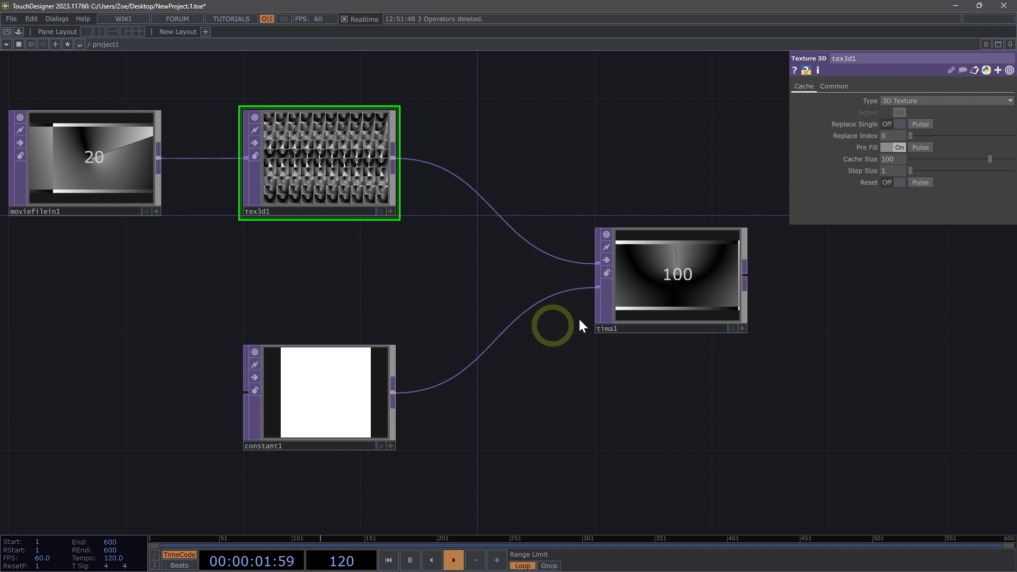
- Make constant1 black (0, 0, 0) by dragging its Value down to 0
double_click(357, 370)
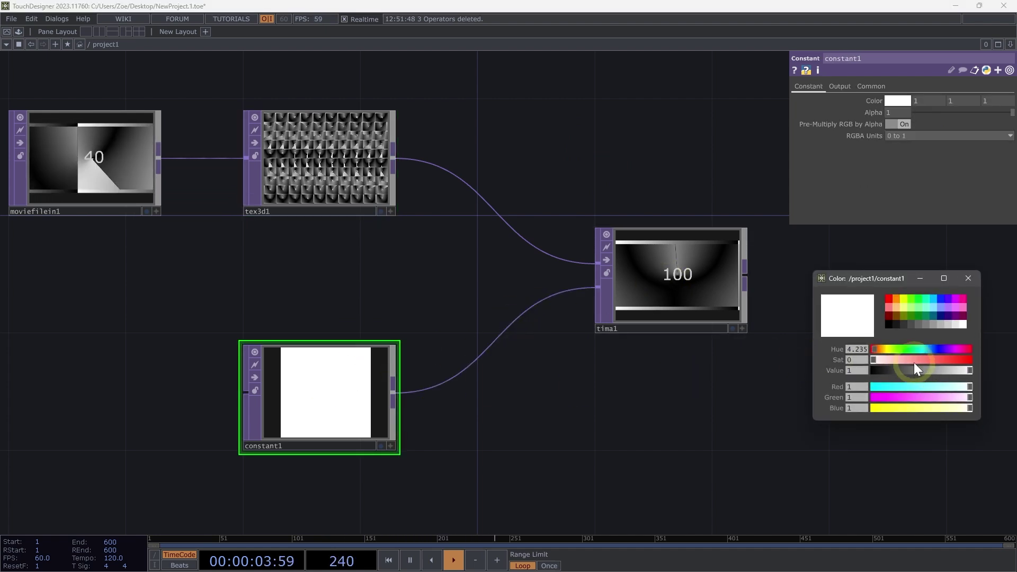
left_click_drag(952, 375, 891, 371)
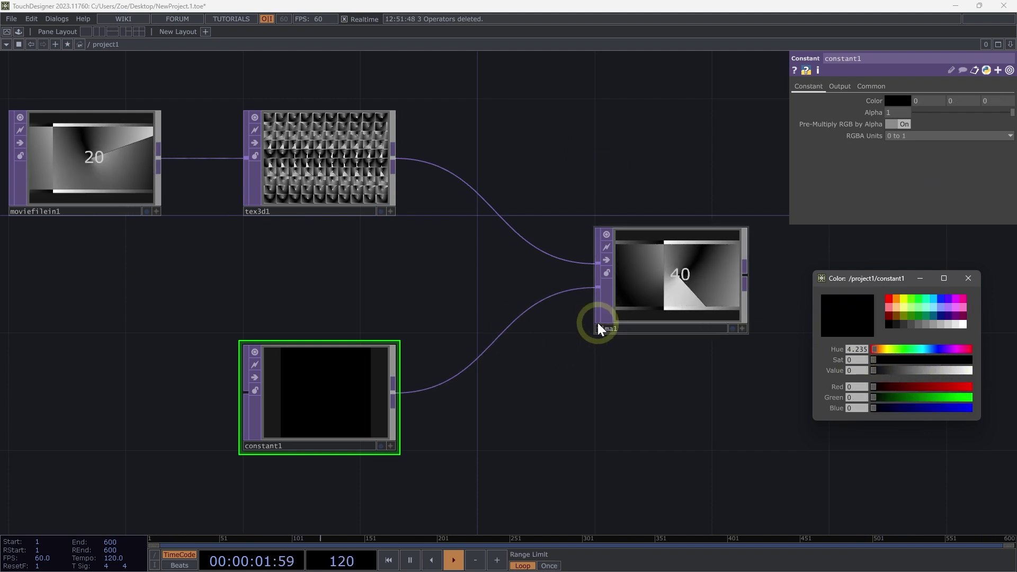
left_click(682, 275)
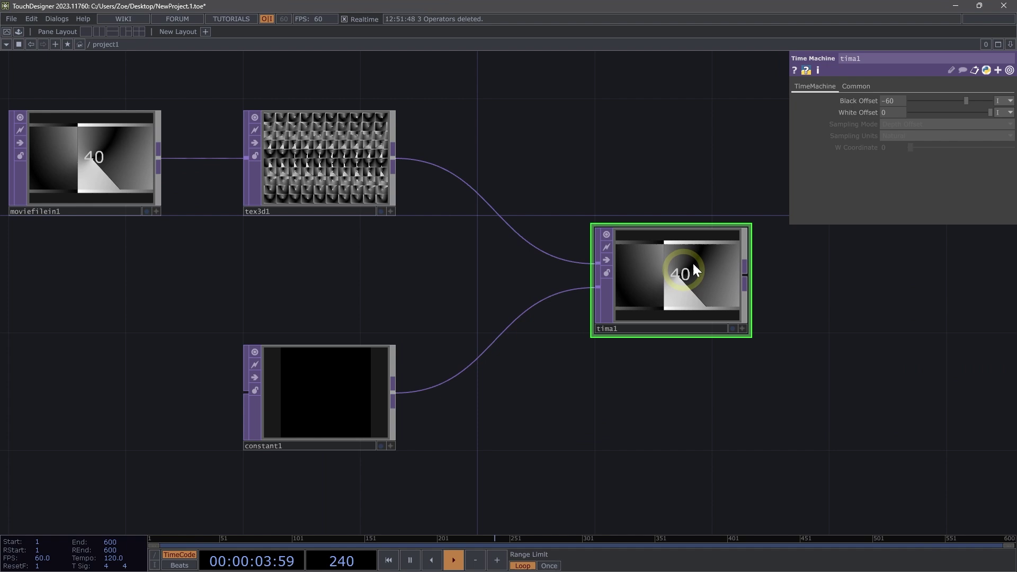
- Enter -100 as tima1's Black Offset so the output shows slice 1
left_click(876, 146)
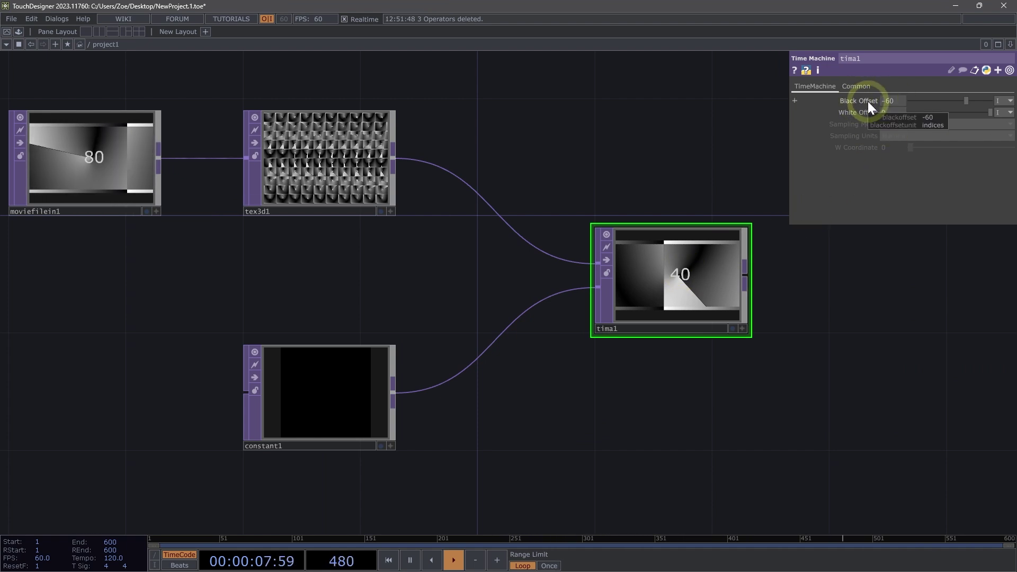
left_click(891, 102)
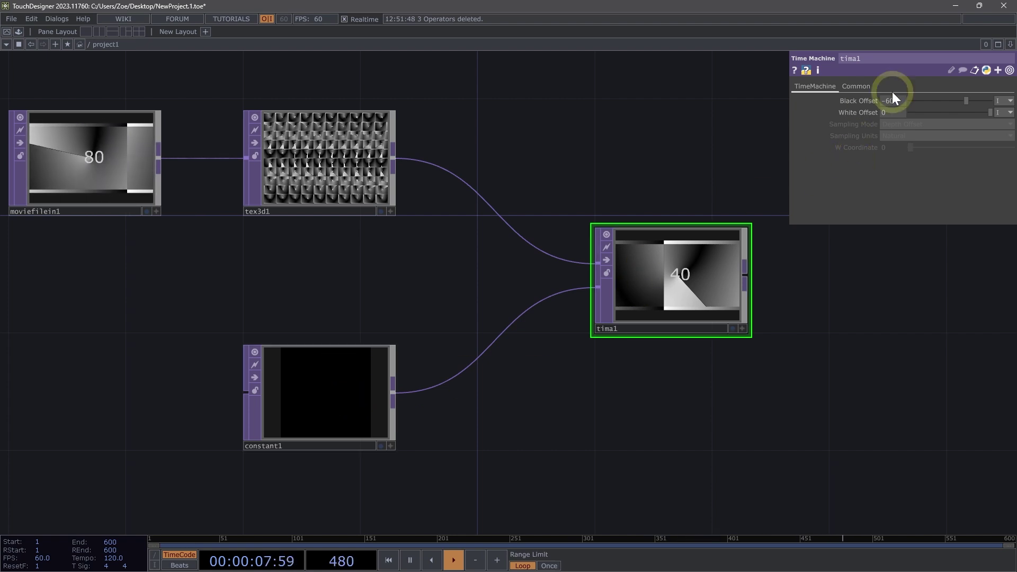
type("-100")
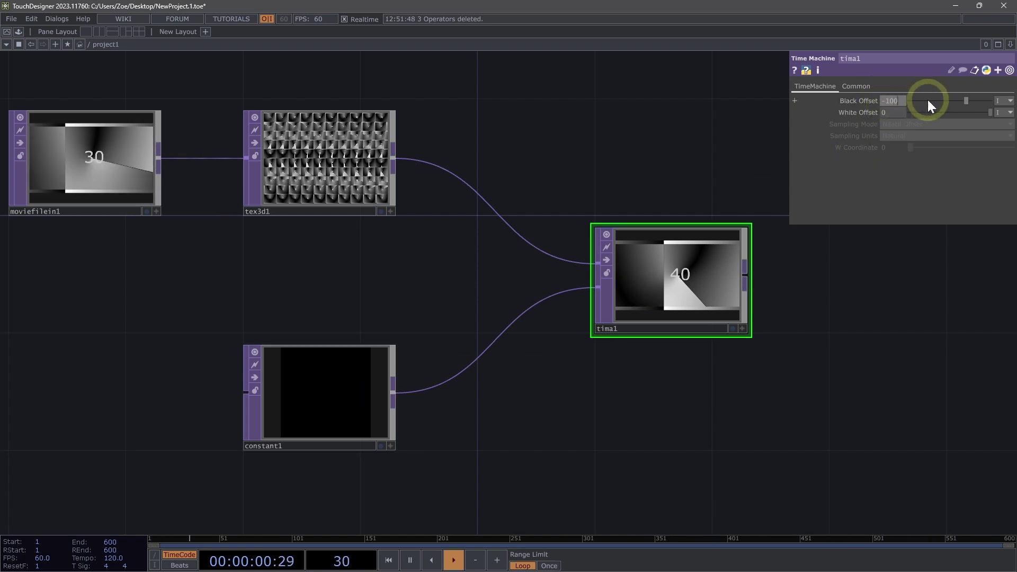
key("Return")
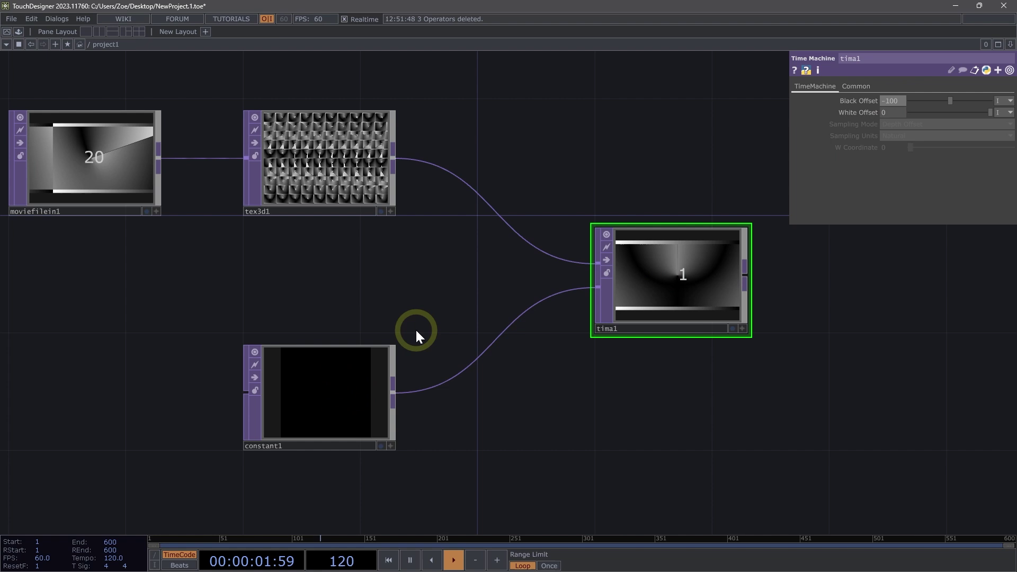
left_click(369, 395)
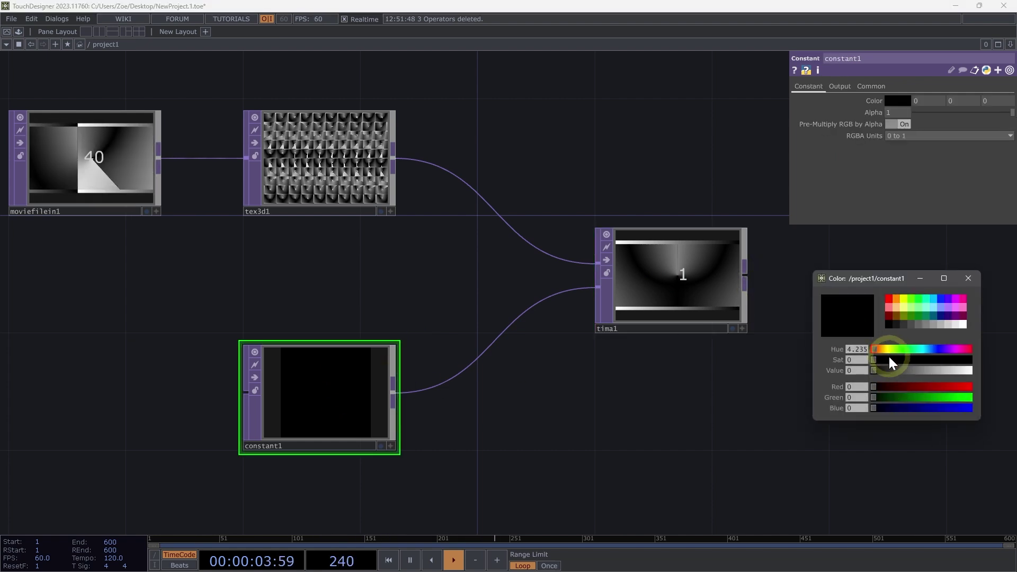
left_click_drag(888, 371, 981, 364)
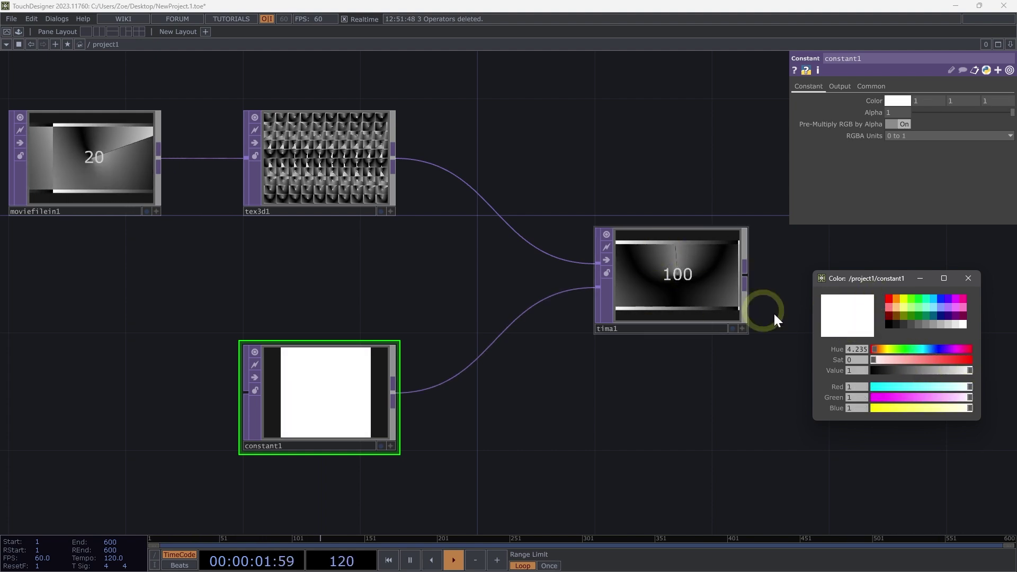
left_click_drag(967, 372, 854, 373)
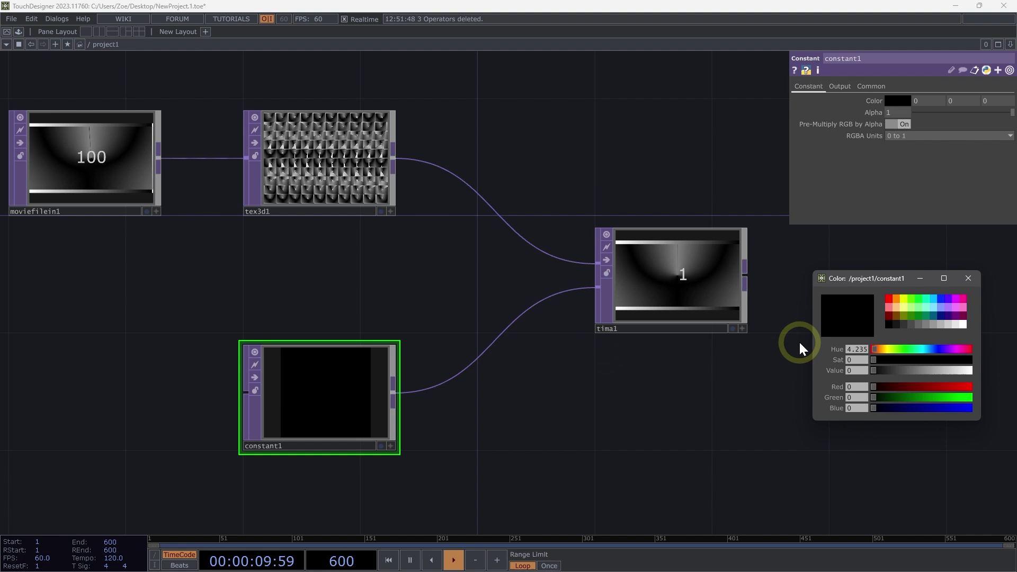
left_click(974, 278)
left_click_drag(781, 380, 841, 417)
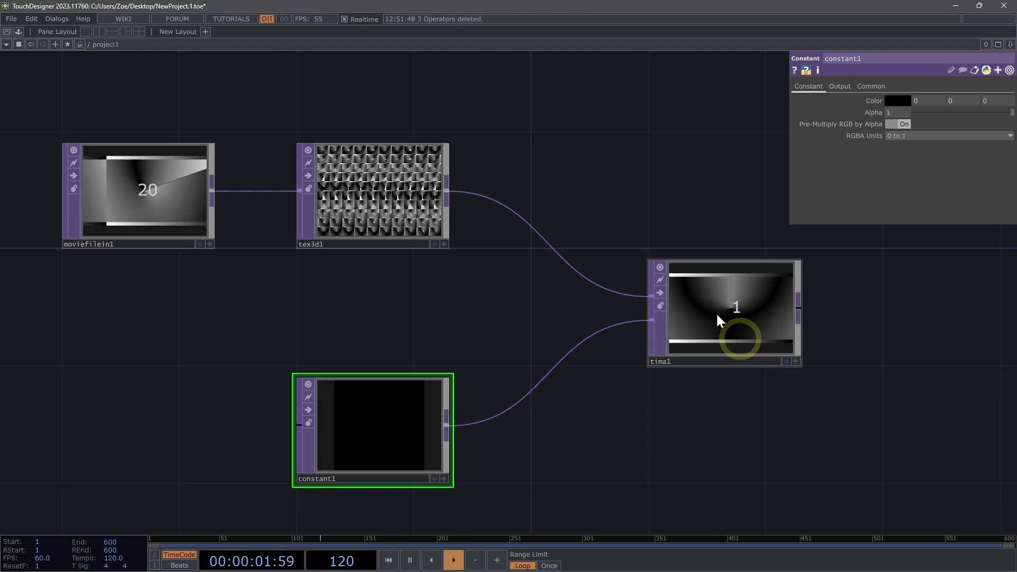
scroll(536, 306, "down", 2)
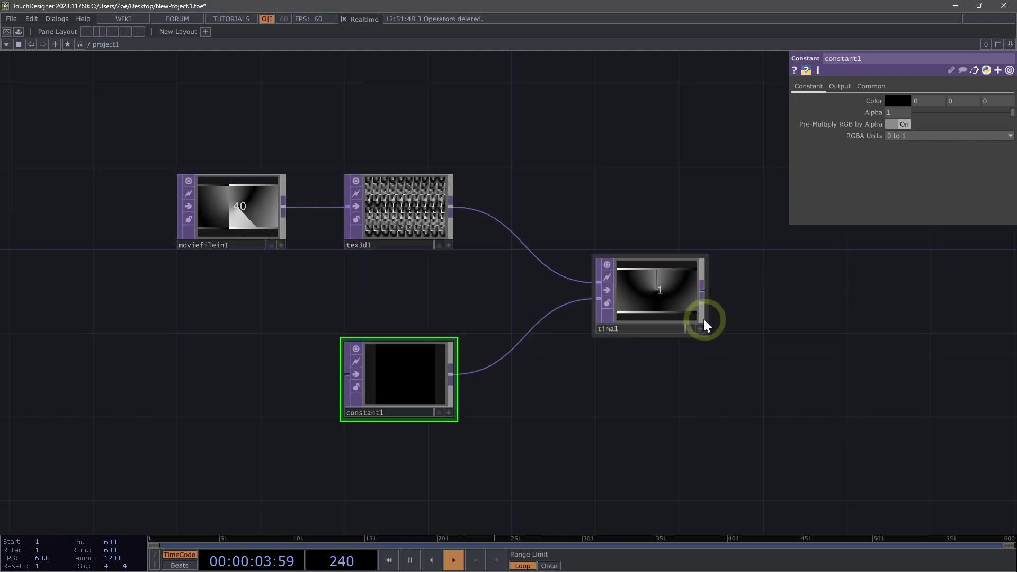
scroll(675, 286, "up", 4)
scroll(587, 302, "down", 3)
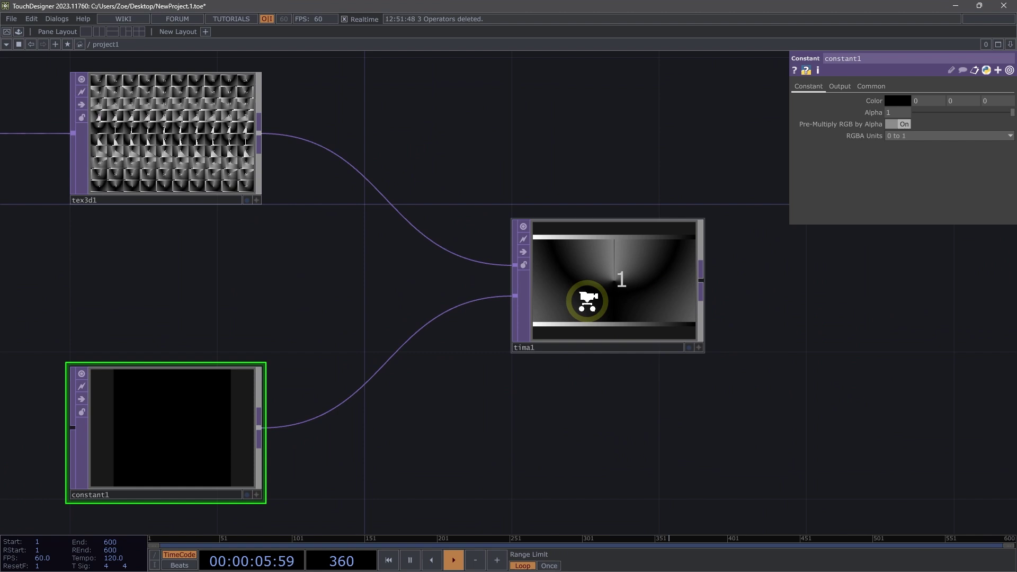
left_click_drag(795, 368, 562, 377)
- In empty network space, add moviefilein2, a Movie File In TOP loading Count.mov
left_click_drag(707, 370, 686, 371)
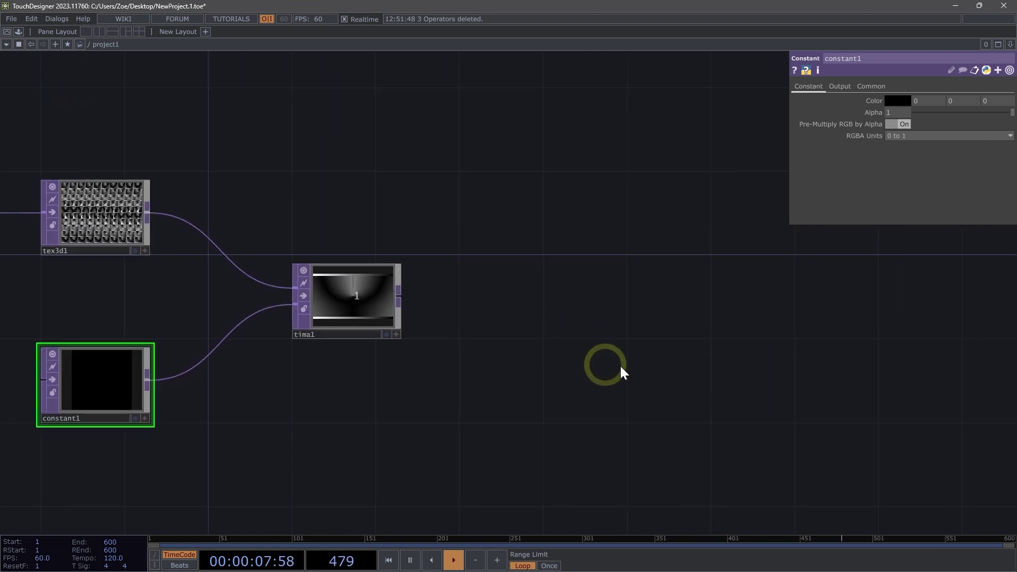
left_click_drag(620, 366, 442, 357)
left_click_drag(550, 353, 319, 361)
left_click_drag(395, 236, 259, 262)
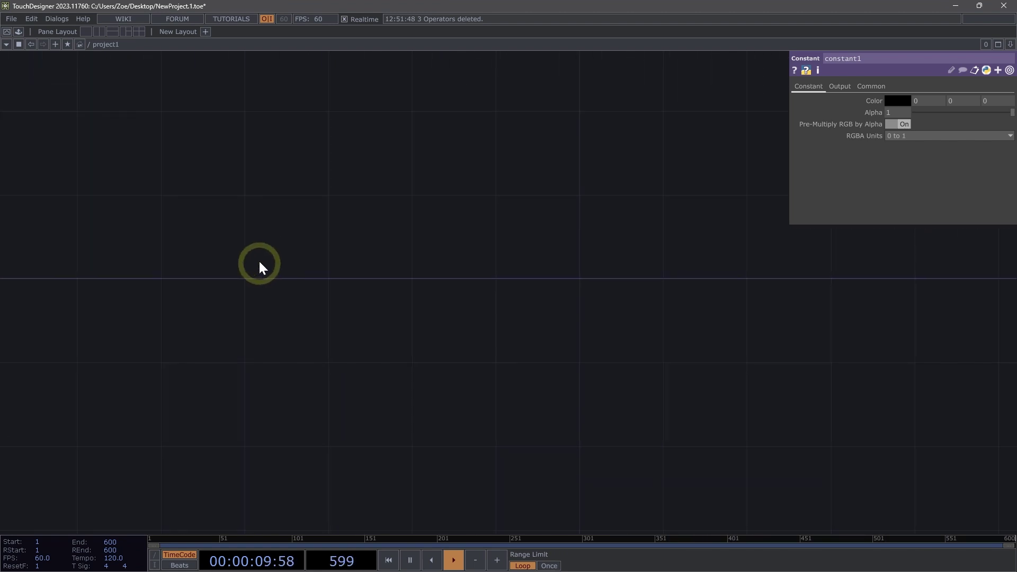
key("Tab")
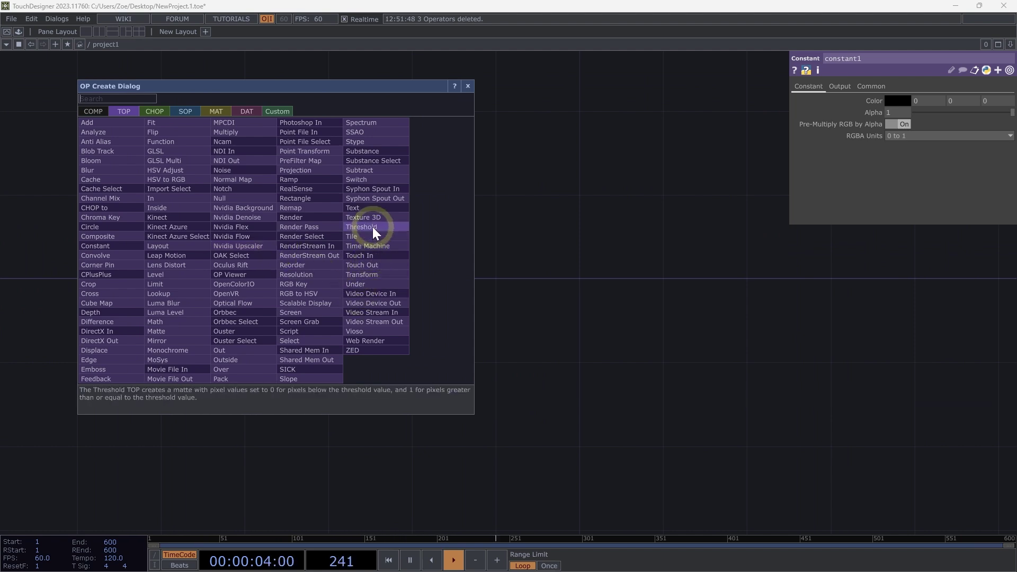
type("mov")
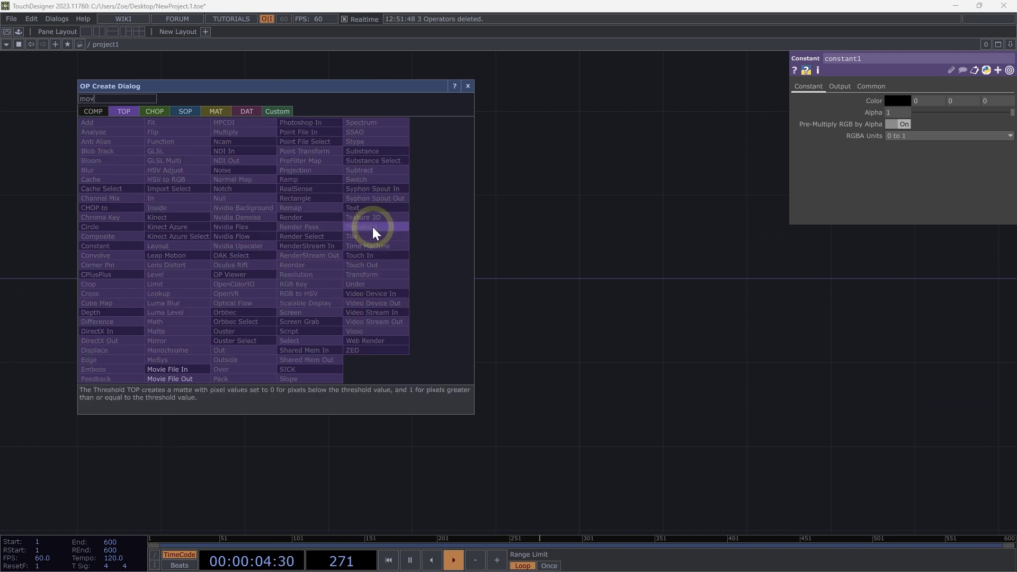
left_click(165, 369)
left_click(209, 234)
scroll(212, 233, "up", 2)
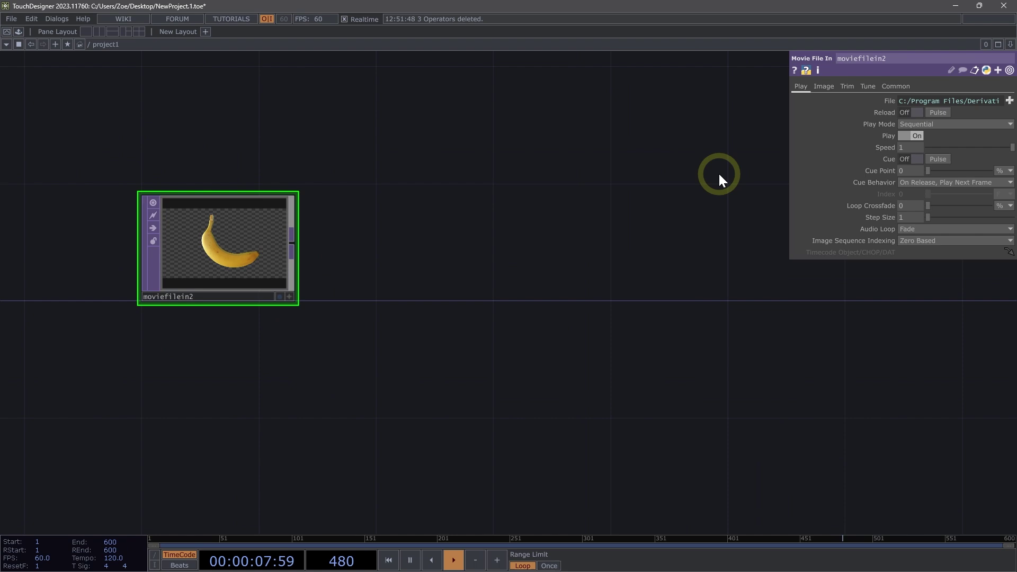
left_click(1010, 101)
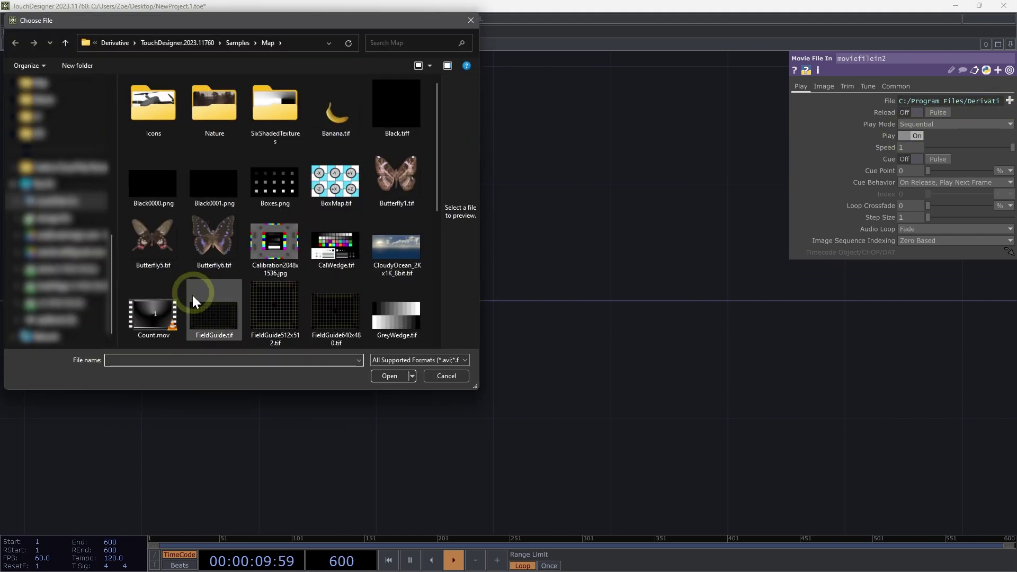
left_click(388, 376)
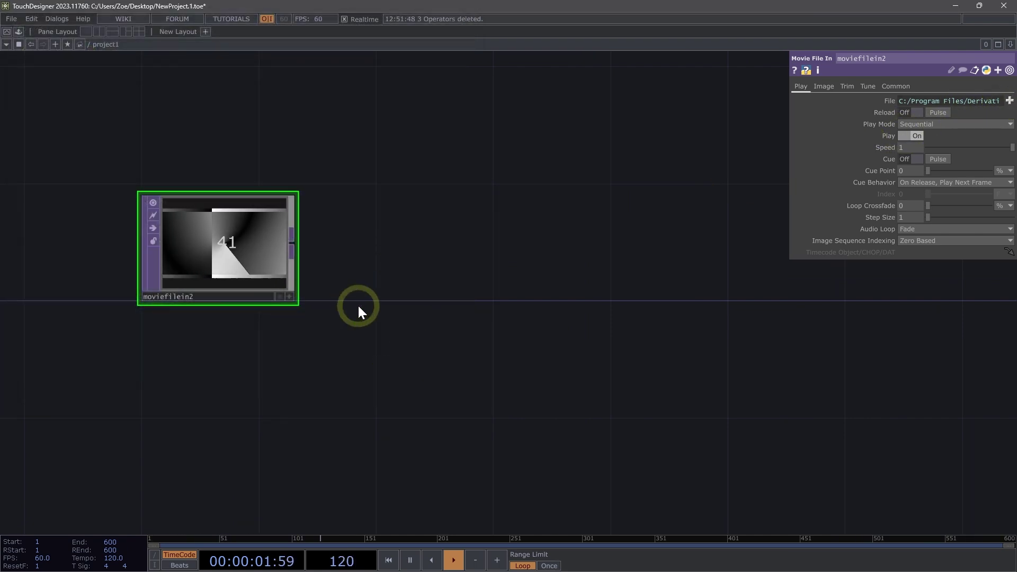
- Add a tex3d2 Texture 3D after moviefilein2 with Cache Size set to 100
left_click(293, 242)
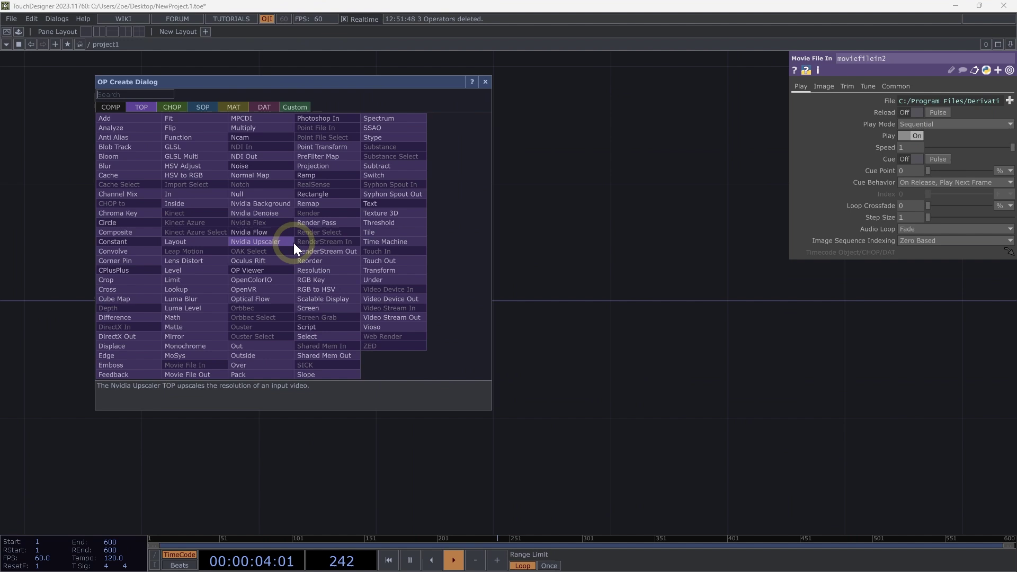
type("ti")
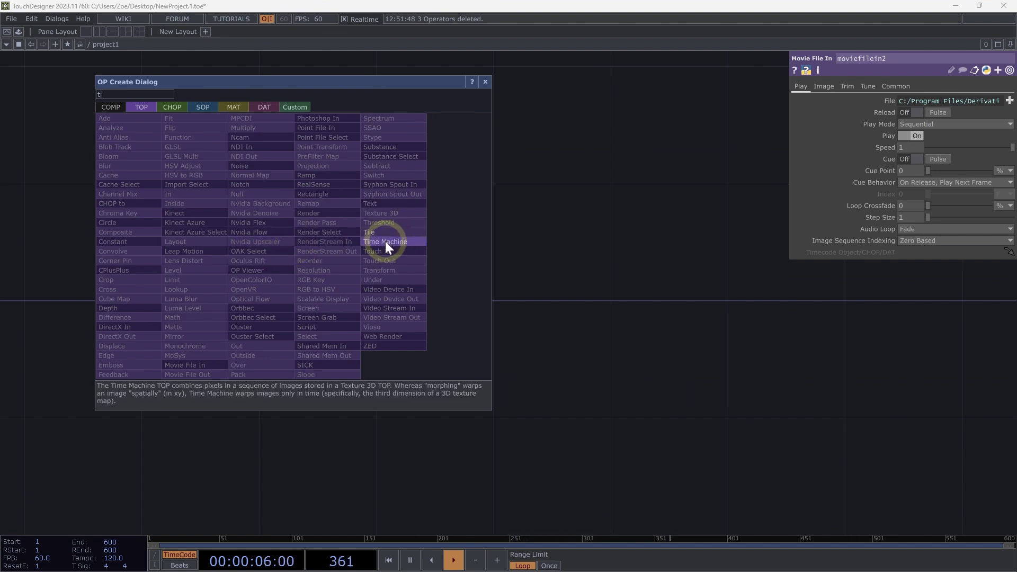
left_click(379, 214)
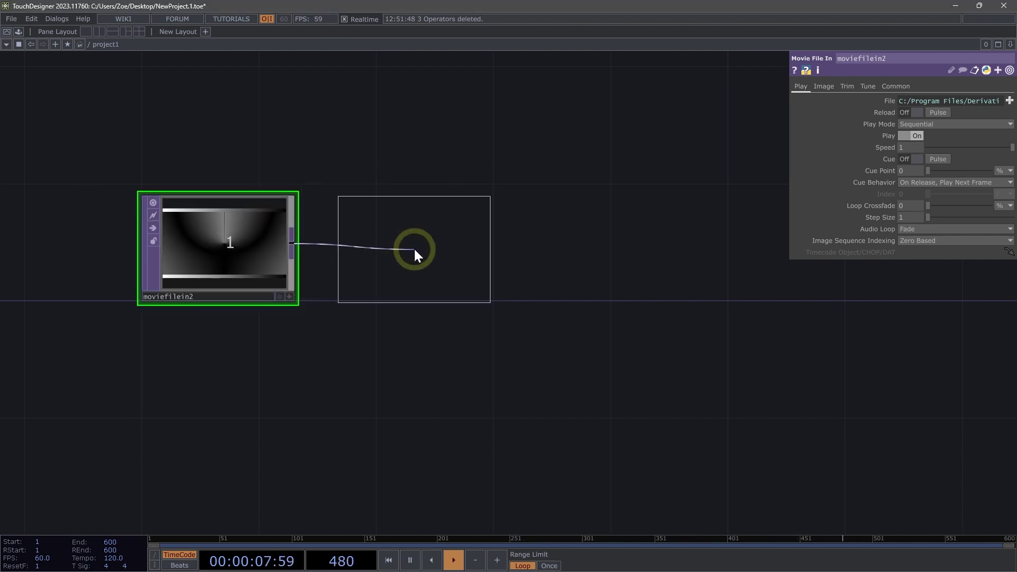
left_click(456, 246)
scroll(409, 170, "up", 3)
left_click_drag(486, 152, 574, 144)
left_click_drag(785, 312, 568, 281)
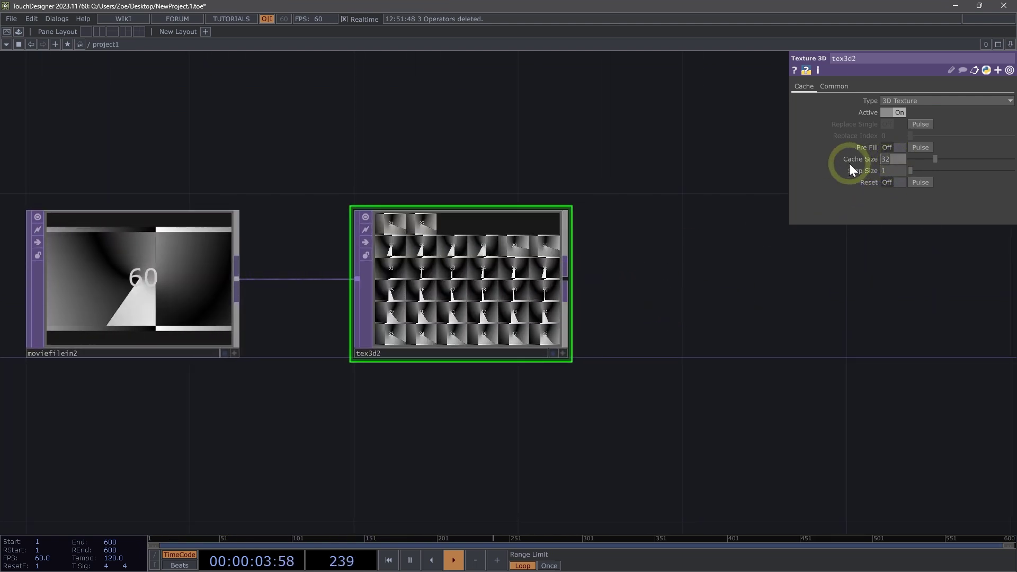
type("100")
key("Return")
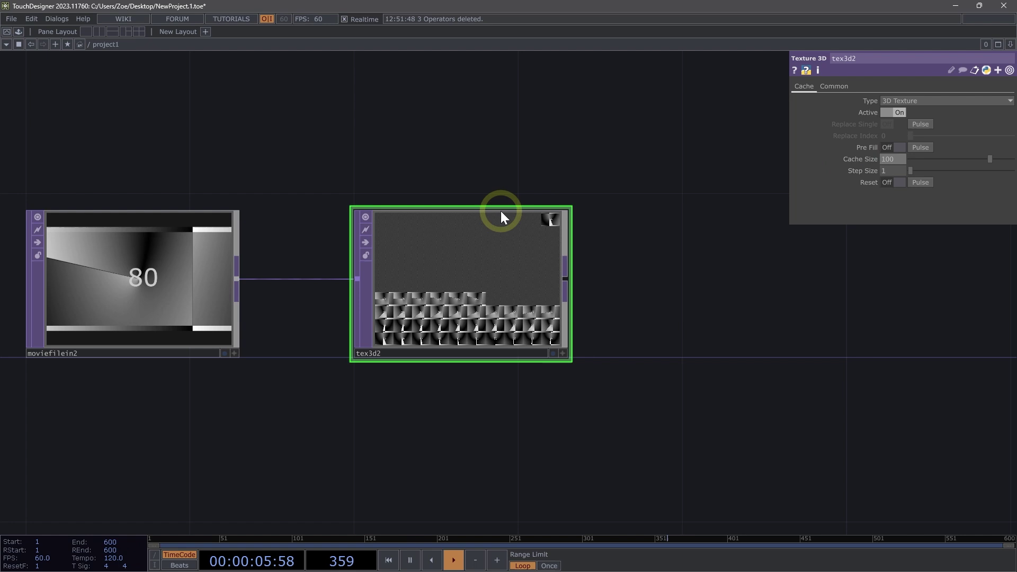
scroll(501, 208, "down", 2)
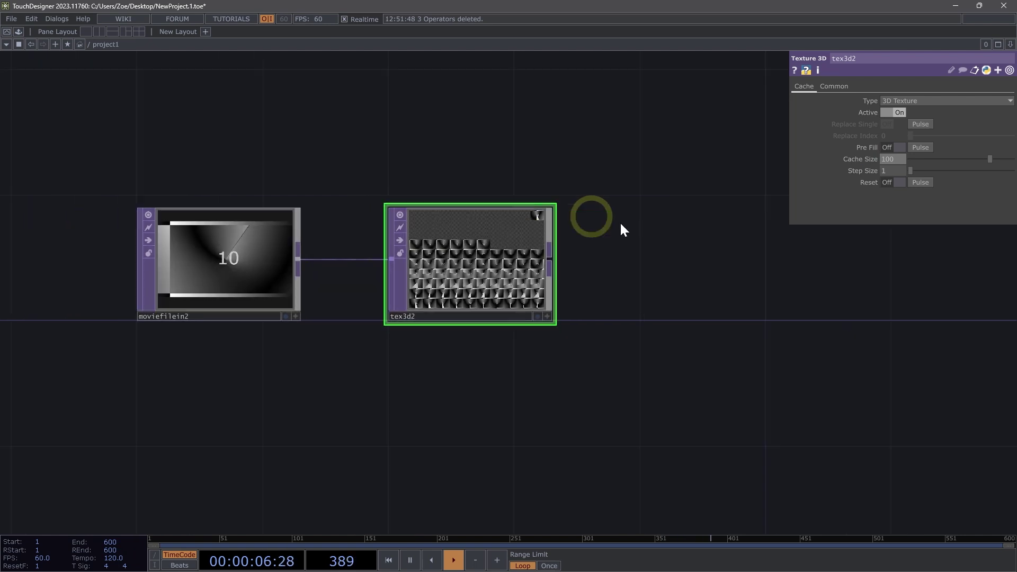
- Add a tima2 Time Machine TOP wired from tex3d2's output
right_click(549, 256)
left_click(649, 256)
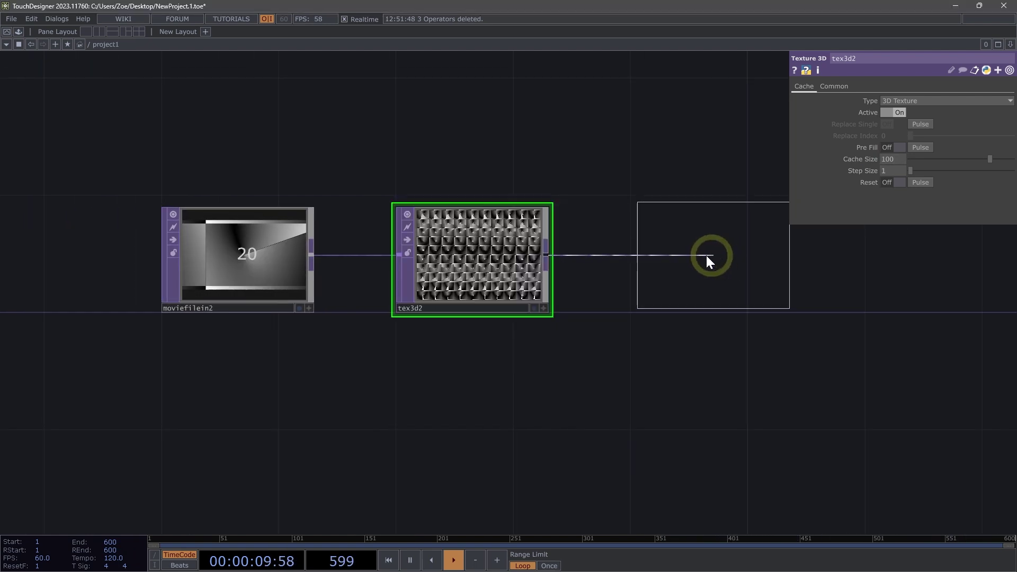
left_click(706, 256)
- Set tima2's Black Offset to the reference expression -op('tex3d2').par.cachesize
left_click_drag(748, 329, 709, 350)
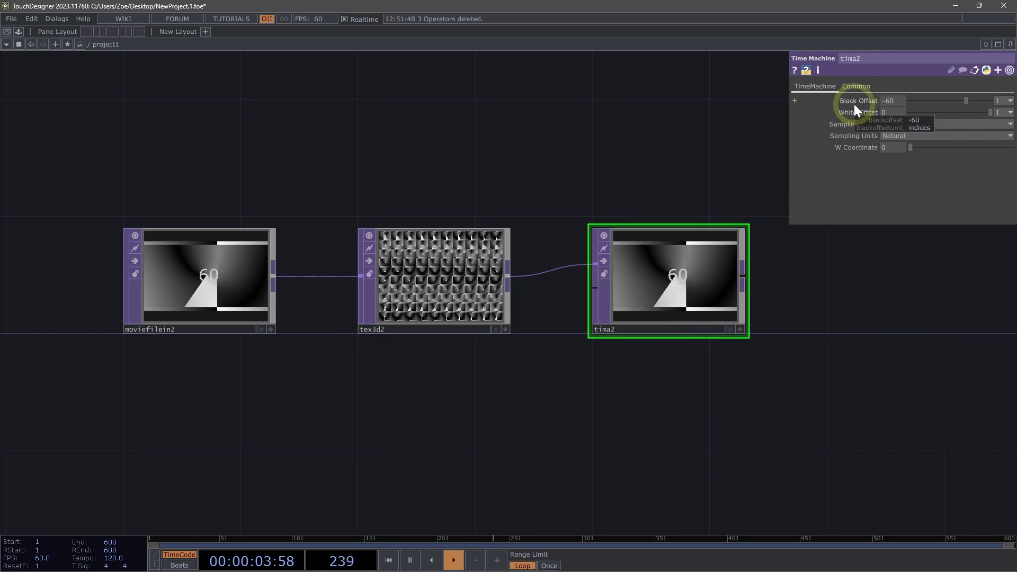
left_click(455, 272)
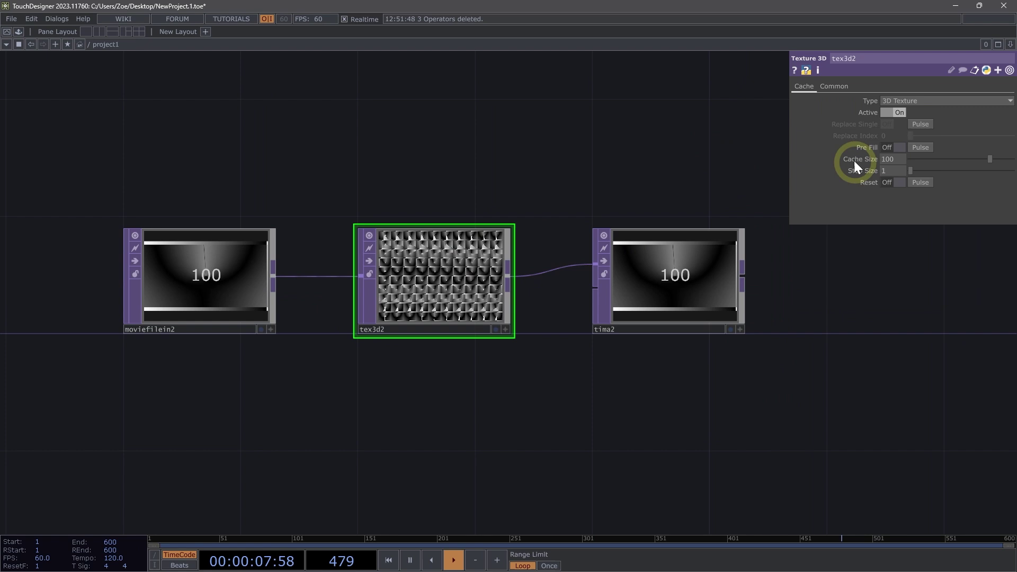
left_click(660, 283)
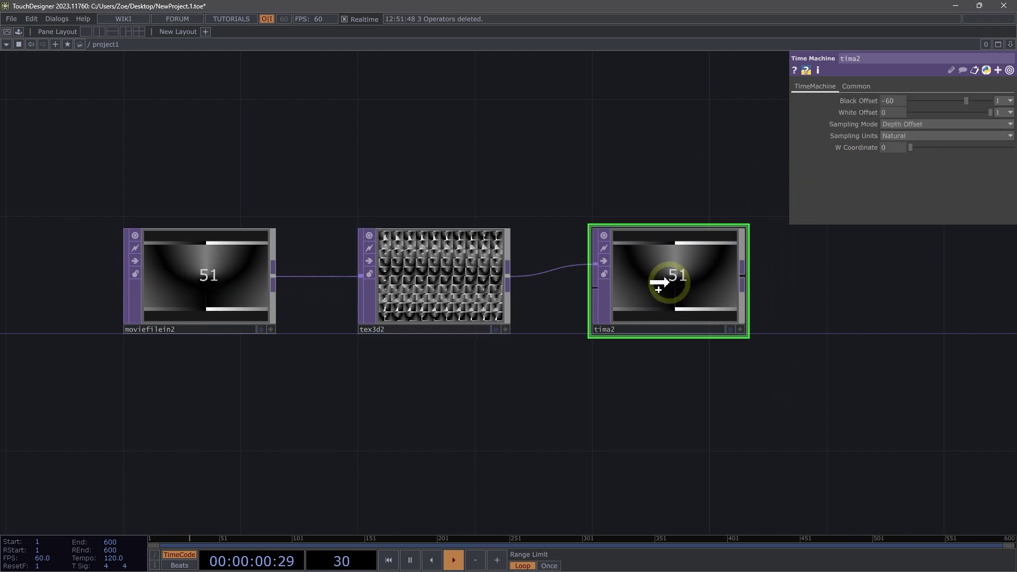
mouse_move(855, 100)
left_mouse_down()
mouse_move(814, 167)
mouse_move(869, 98)
left_mouse_up()
left_click(865, 96)
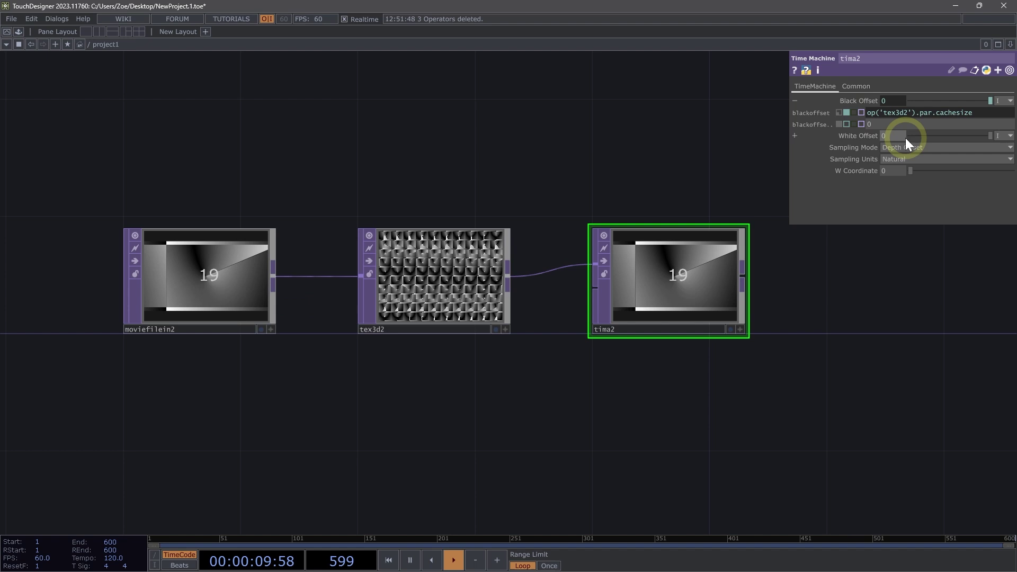
type("-")
key("Return")
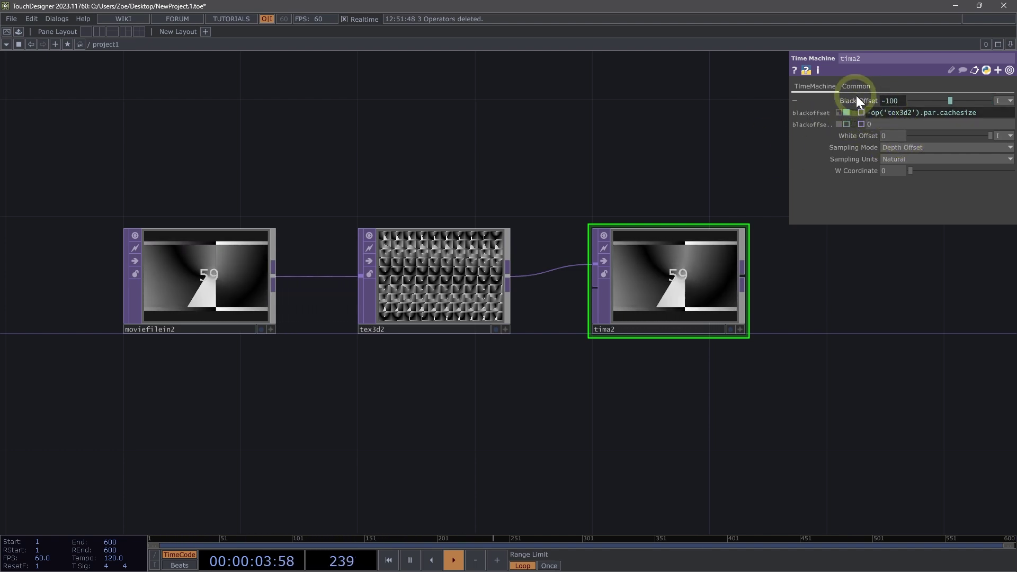
- Move tima2 down and to the right of the chain
left_click(470, 268)
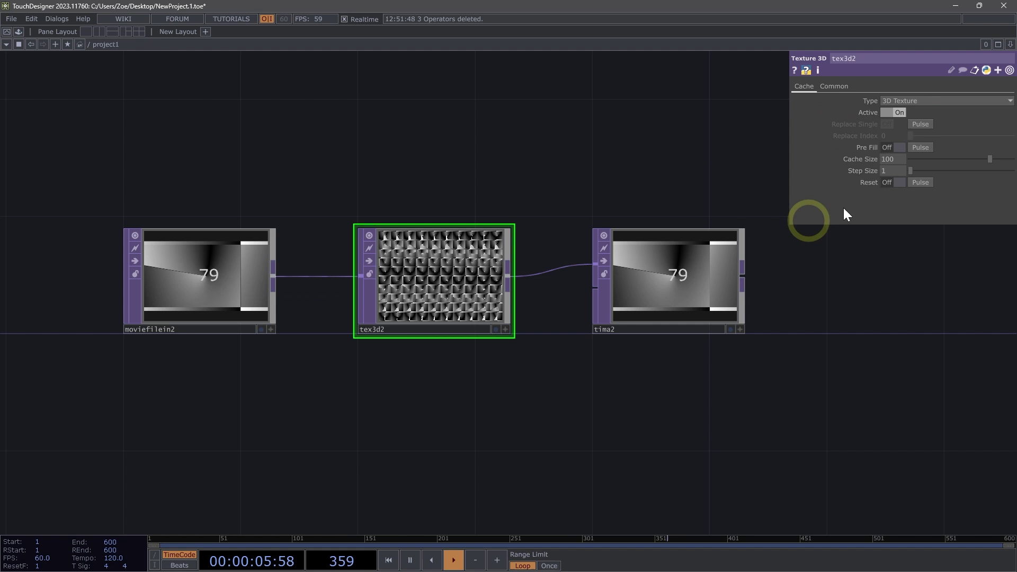
scroll(627, 371, "down", 3)
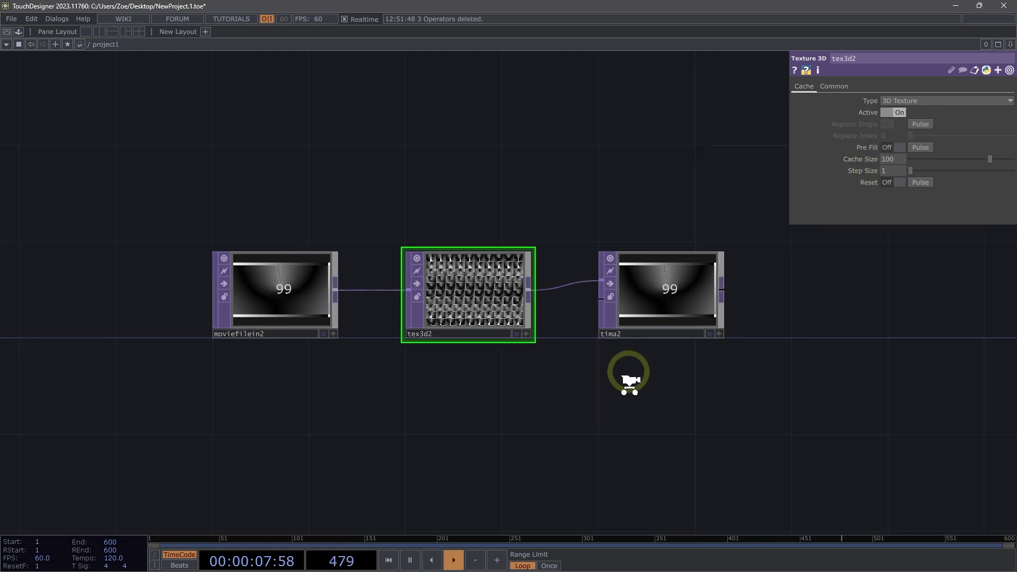
left_click_drag(600, 302, 585, 294)
left_click_drag(581, 255, 691, 323)
scroll(563, 395, "up", 3)
- Add a Ramp TOP to the network, placed below tex3d2
left_click_drag(524, 380, 600, 376)
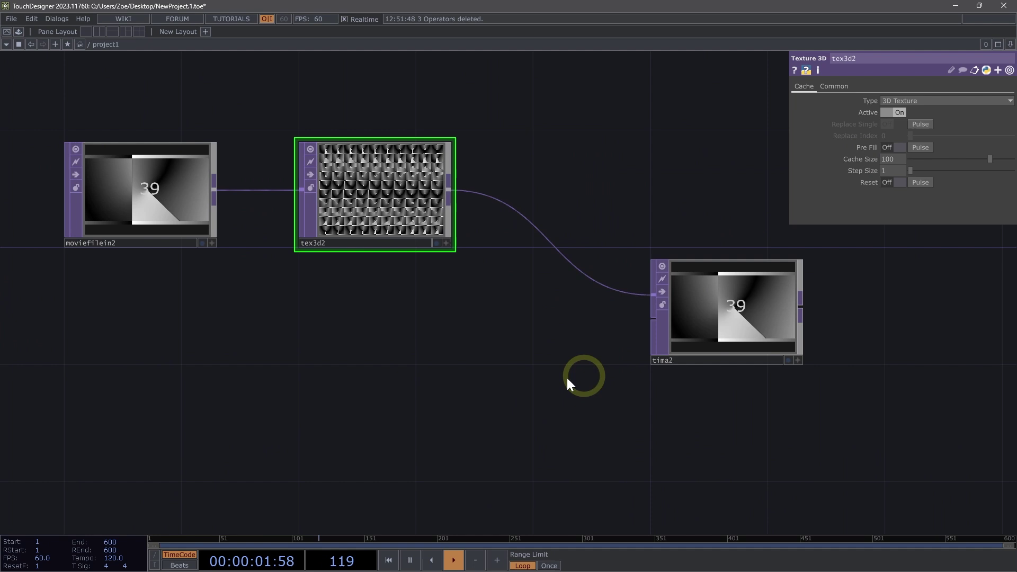
key("Tab")
type("ramp")
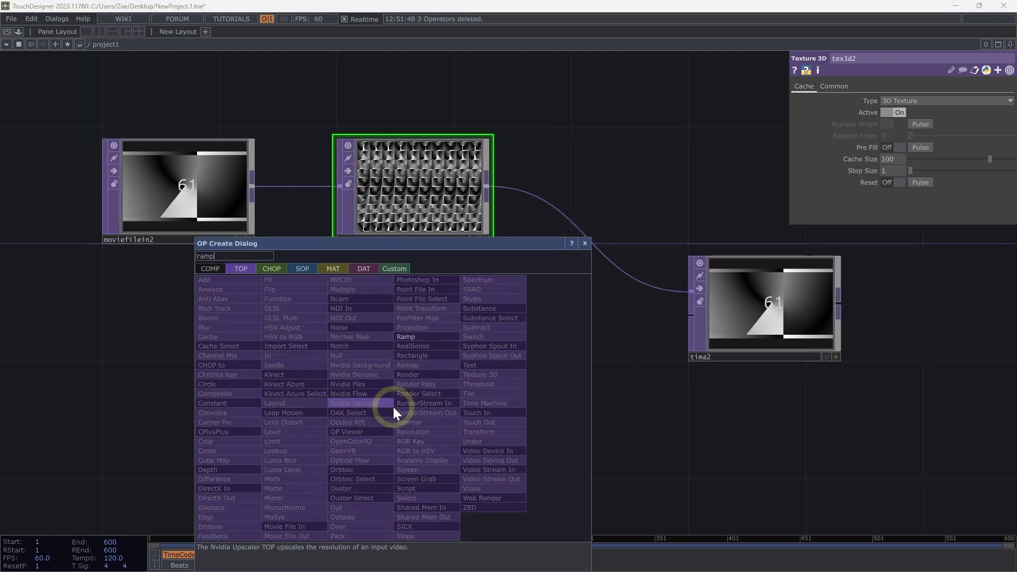
left_click(409, 337)
left_click(417, 423)
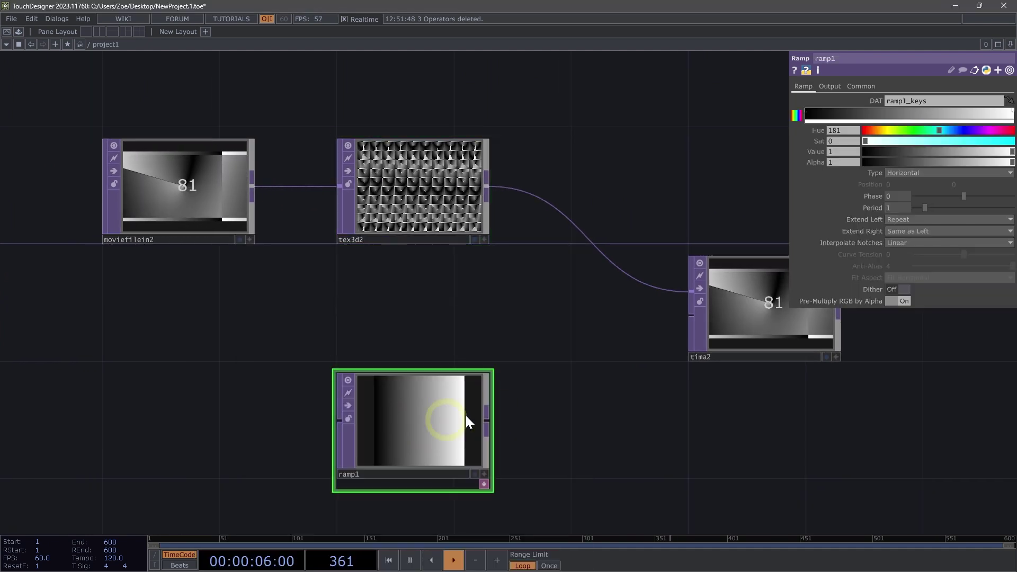
- Set ramp1's resolution to 9 x 1 and its Viewer Smoothness to Nearest Pixel
left_click(860, 86)
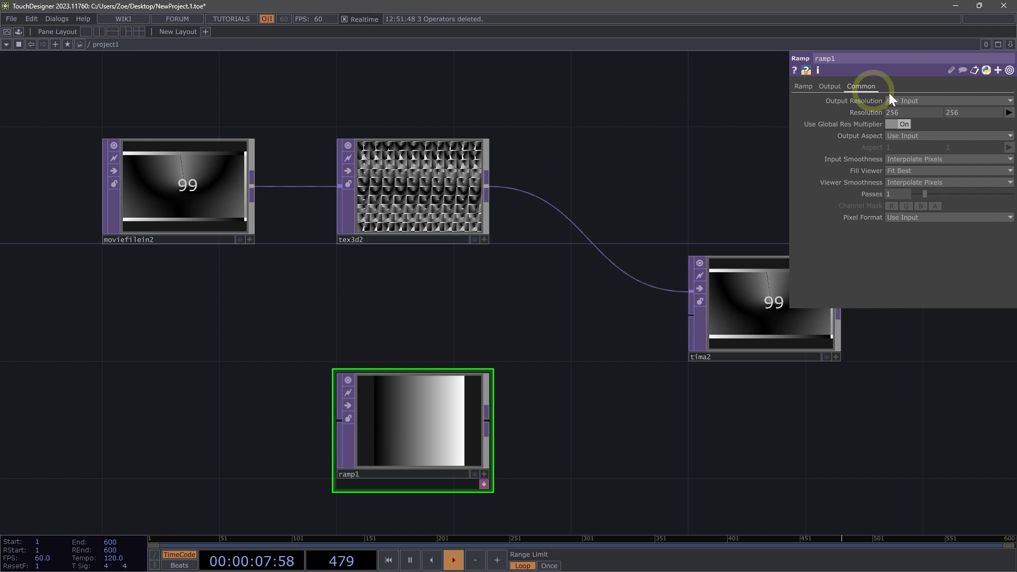
left_click_drag(907, 112, 878, 114)
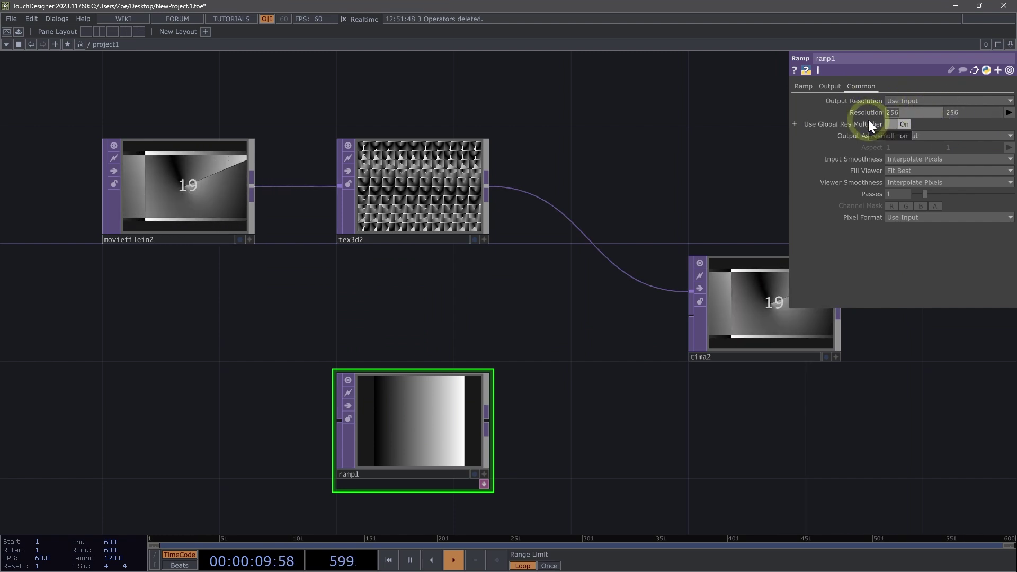
type("9")
left_click_drag(949, 116, 938, 113)
key("Return")
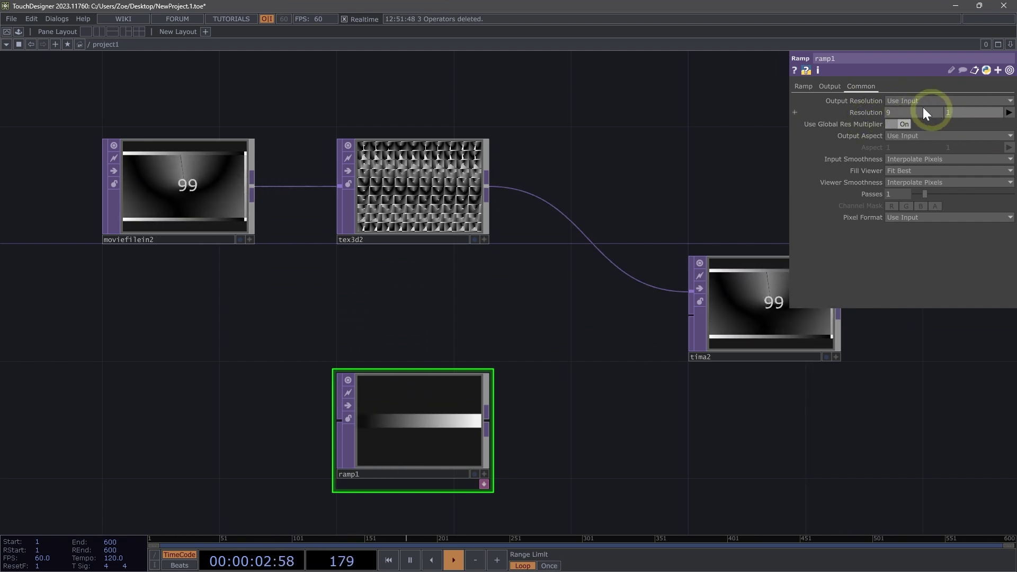
left_click(907, 183)
left_click(905, 208)
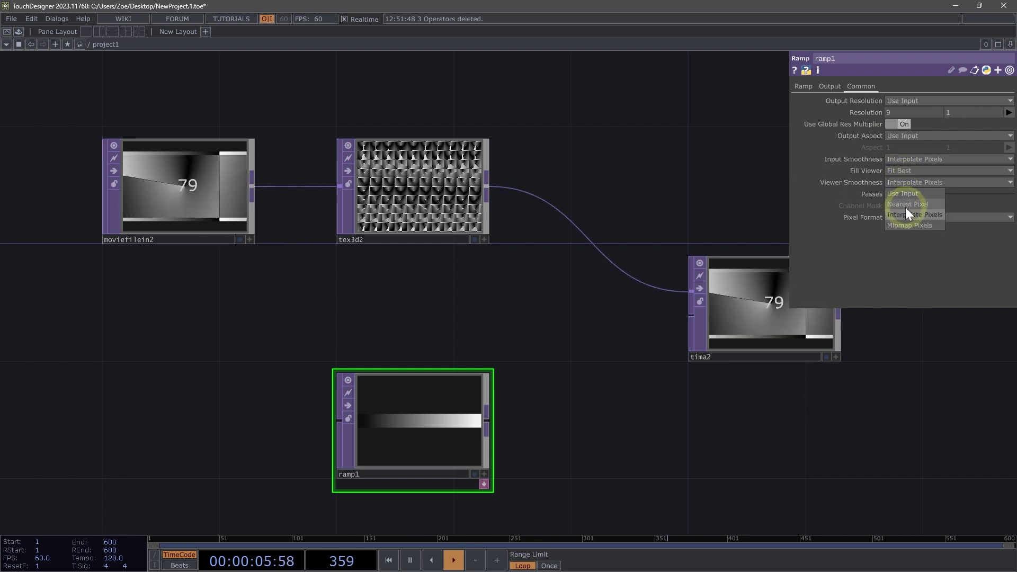
scroll(395, 430, "up", 3)
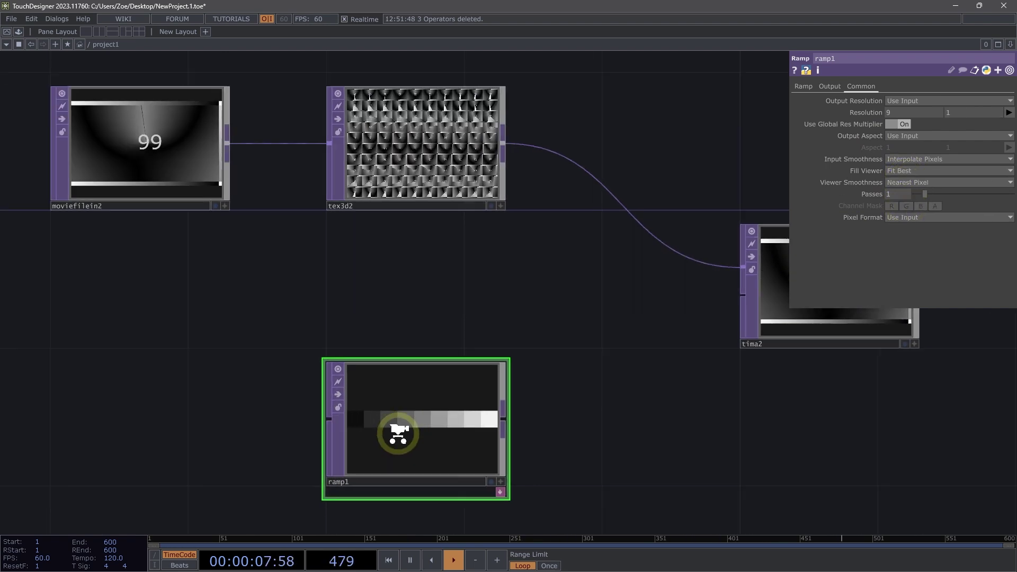
scroll(519, 404, "down", 3)
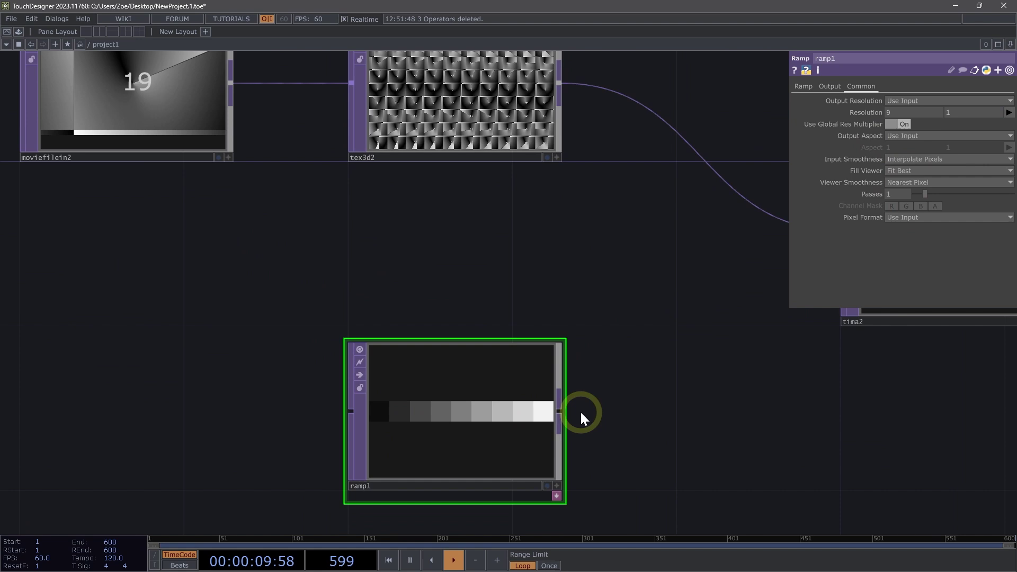
left_click_drag(625, 385, 467, 415)
scroll(450, 432, "up", 1)
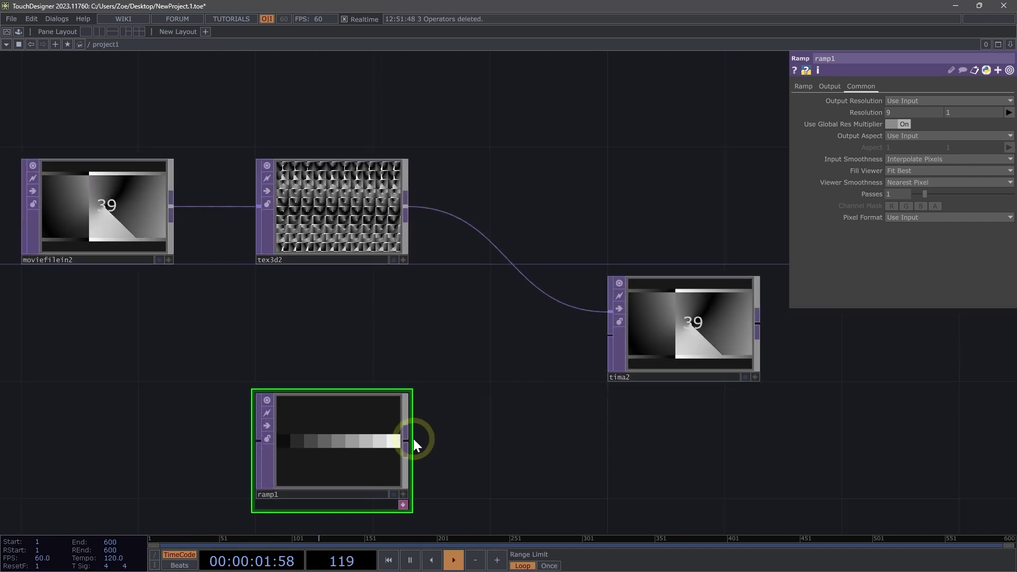
- Wire ramp1 into tima2's second input and set tima2's Input Smoothness to Nearest Pixel
left_click_drag(407, 437, 611, 336)
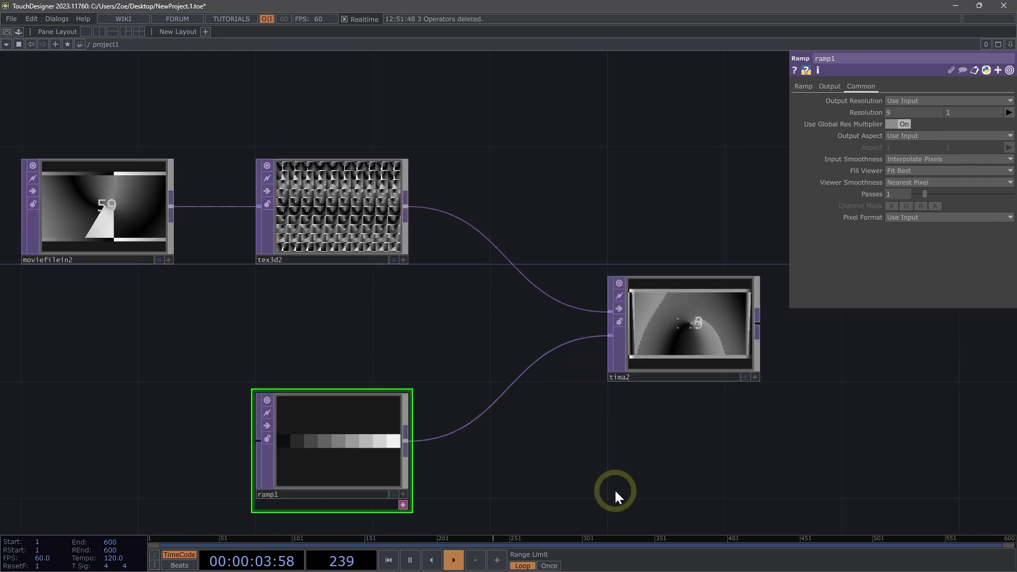
left_click(728, 317)
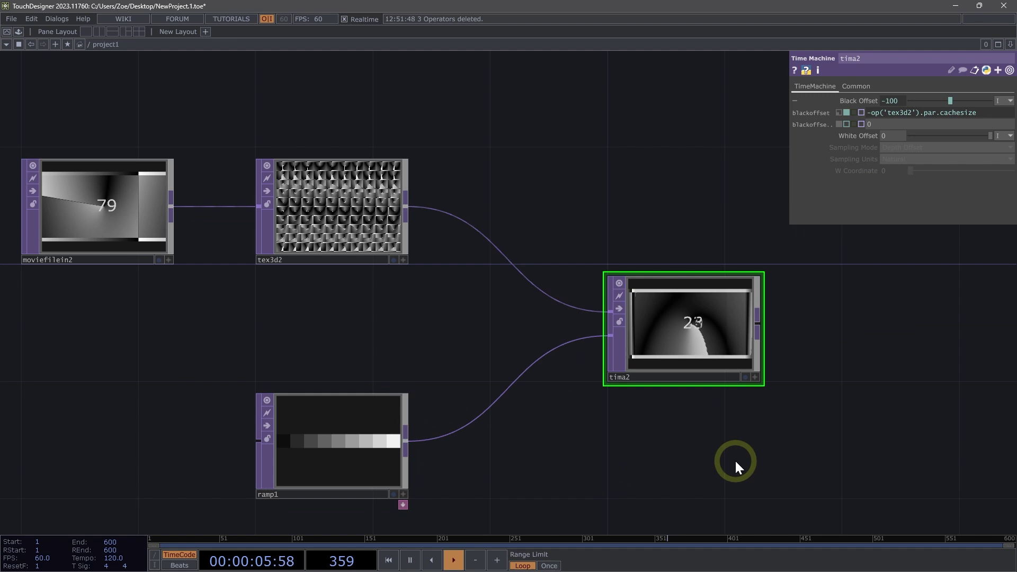
left_click(856, 87)
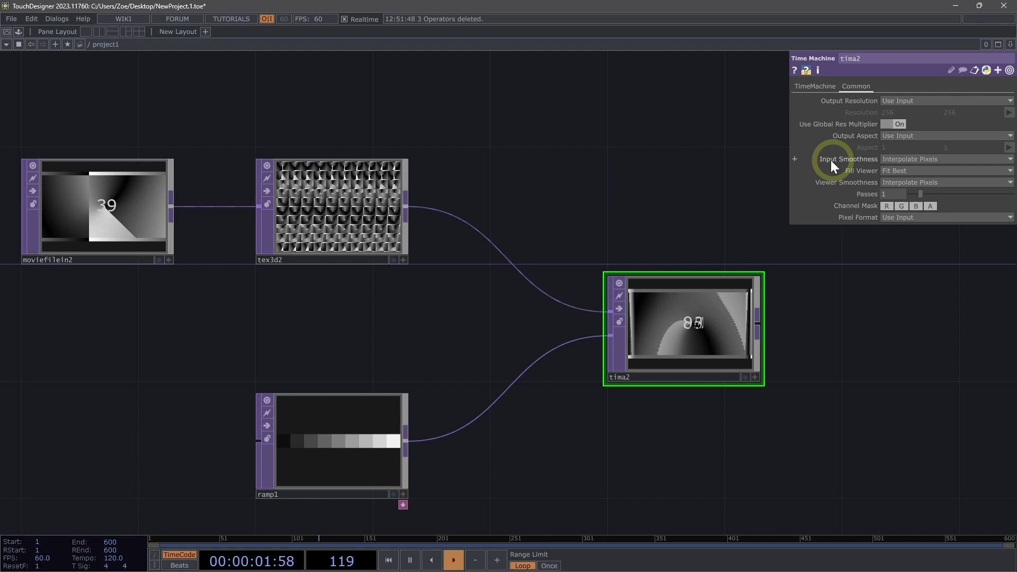
left_click(902, 154)
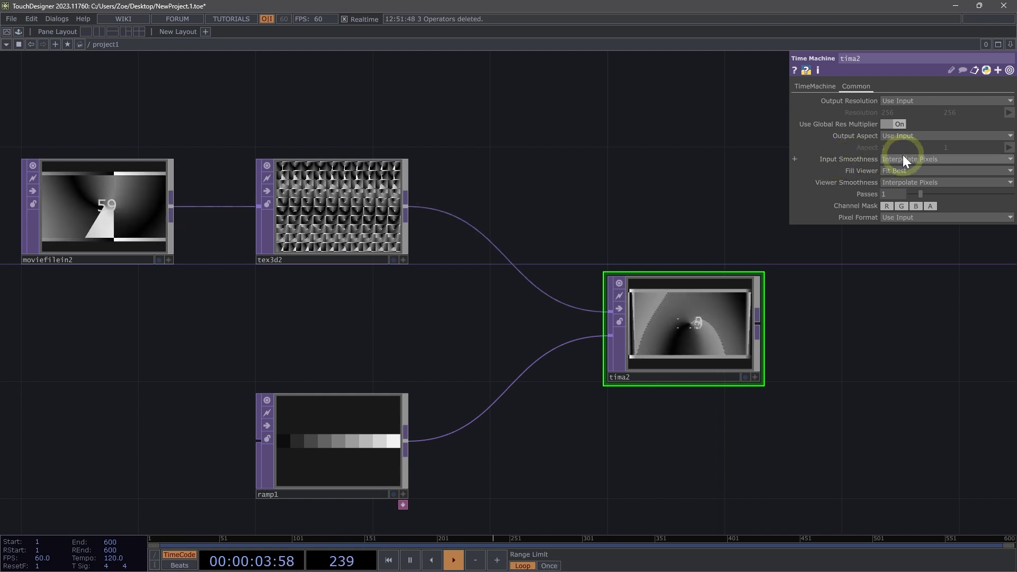
left_click(902, 170)
- Click through several nodes in the network editor to inspect the time-sliced result
left_click(711, 323)
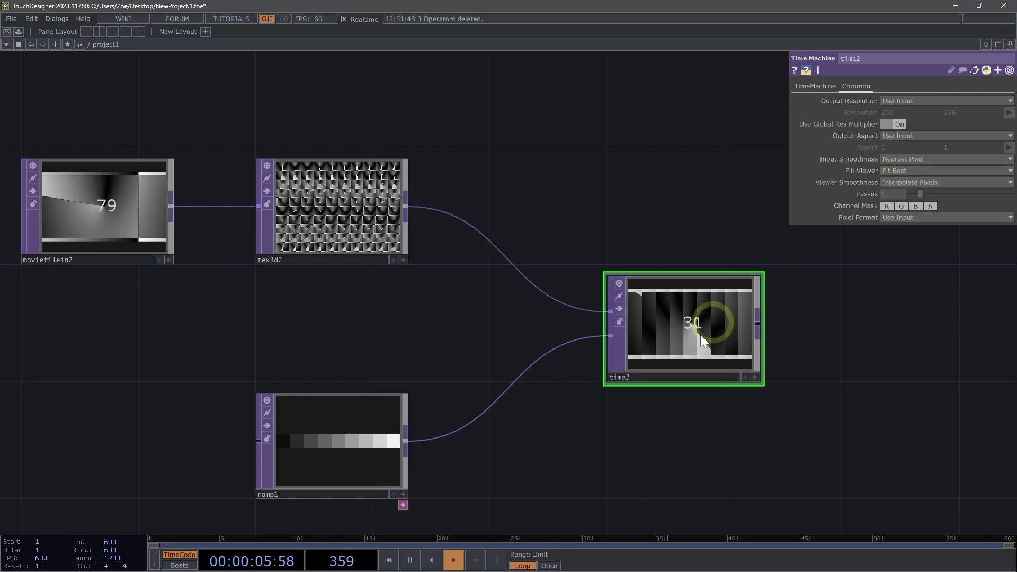
left_click(370, 418)
left_click(669, 361)
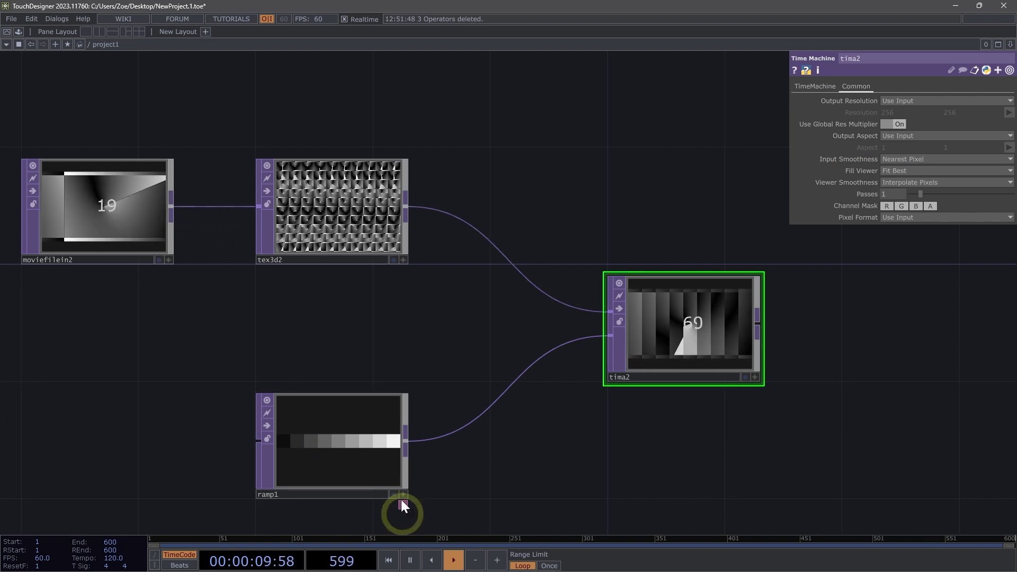
left_click(364, 454)
left_click(662, 413)
left_click(614, 361)
left_click(663, 356)
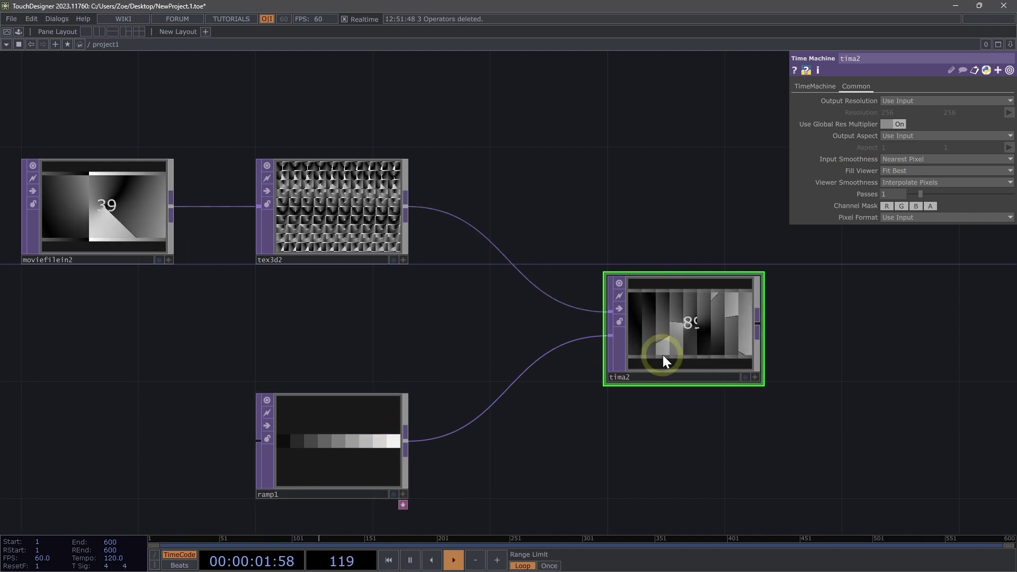
left_click(795, 274)
left_click(860, 298)
left_click(692, 268)
left_click(653, 292)
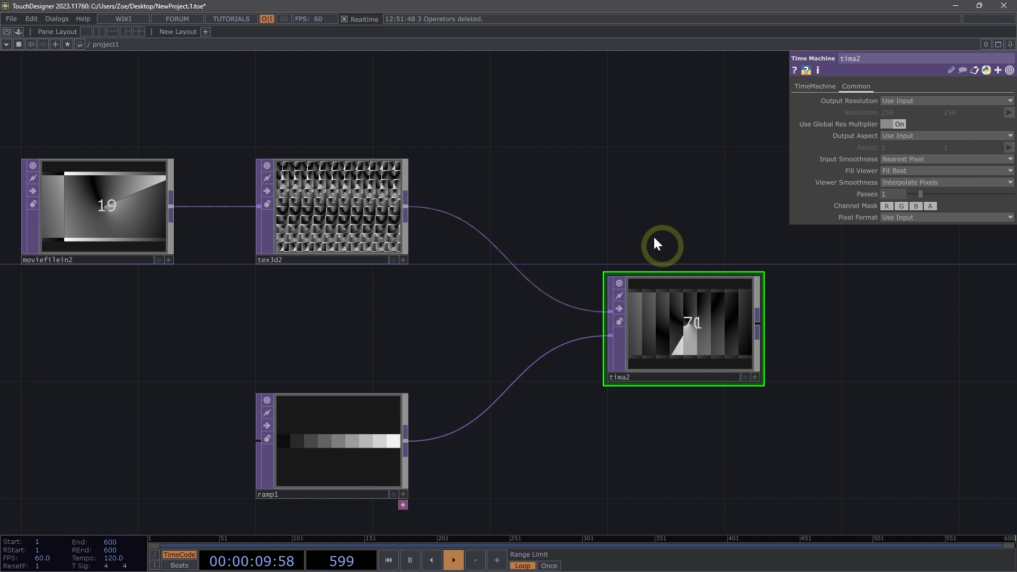
left_click_drag(536, 165, 566, 169)
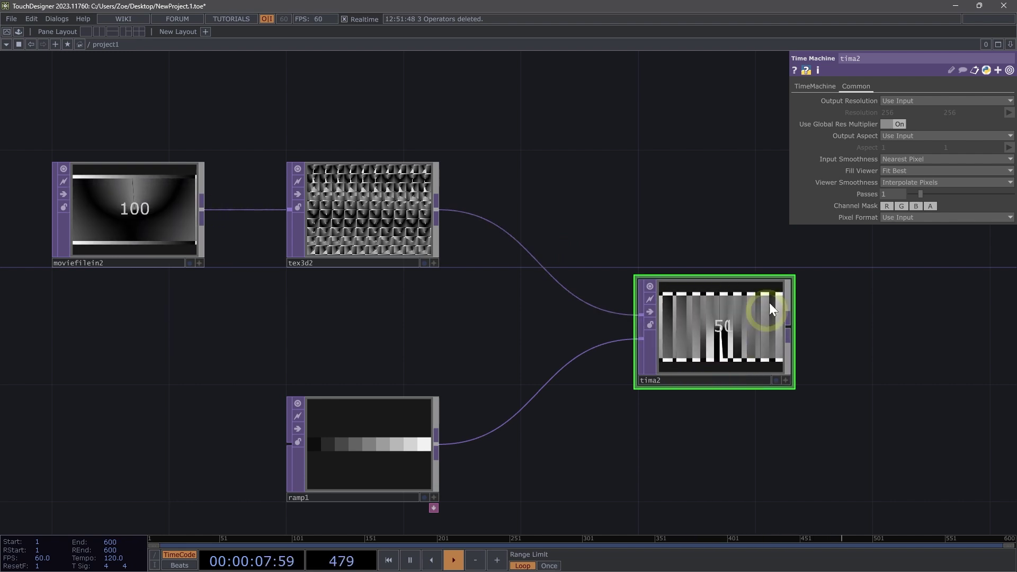
scroll(643, 261, "down", 3)
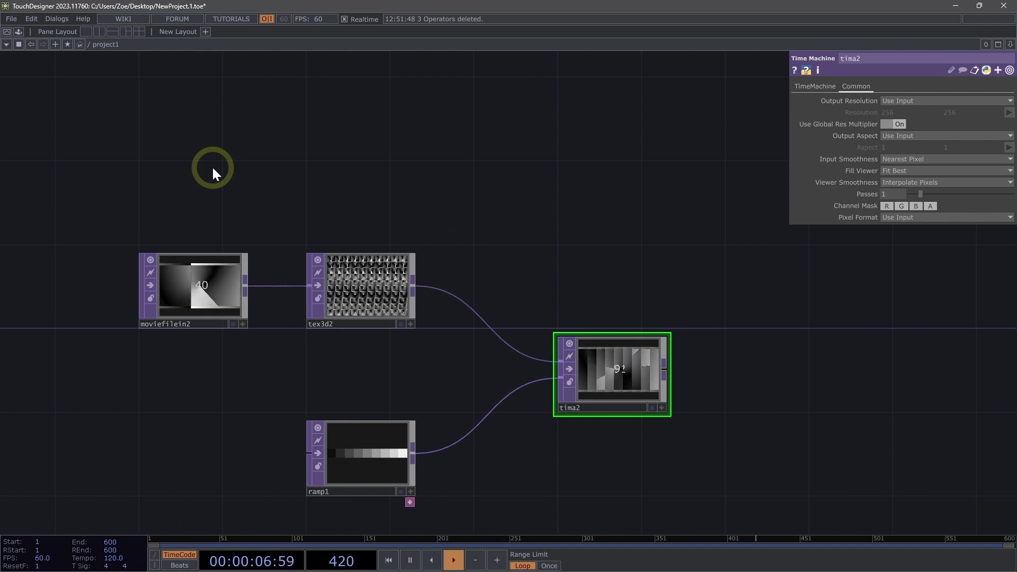
- Open the component palette and expand the Derivative Tools folder
left_click(16, 32)
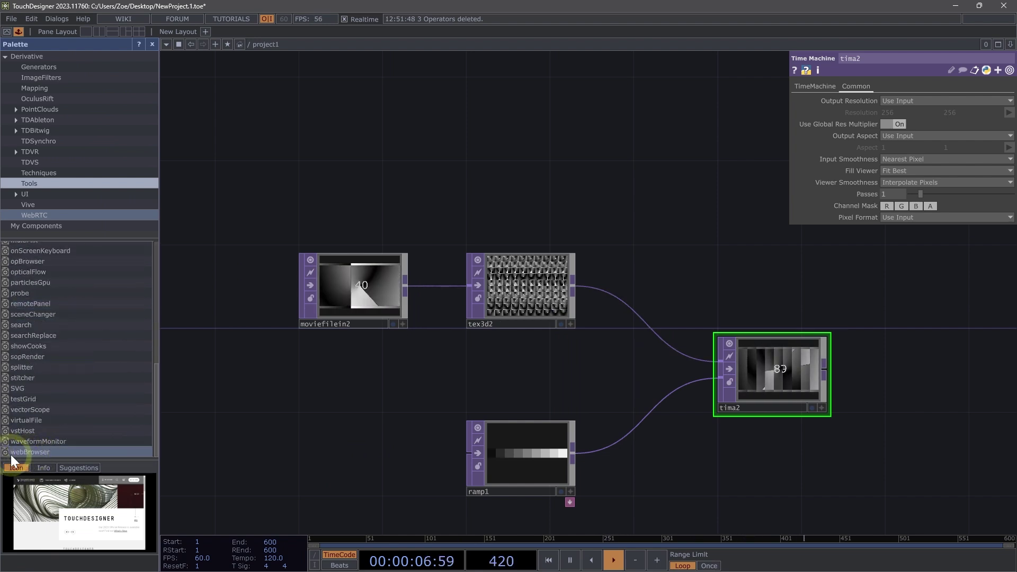
scroll(101, 335, "up", 5)
left_click(36, 180)
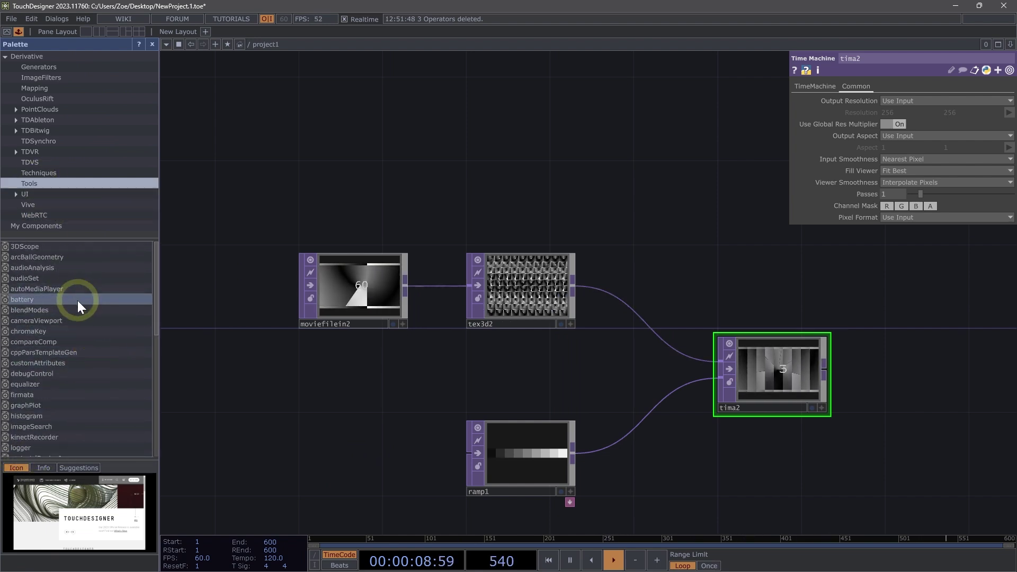
scroll(77, 300, "down", 5)
- Drag the webBrowser component from the palette into the network above the movie node
left_click_drag(33, 453, 345, 179)
left_click_drag(386, 143, 344, 109)
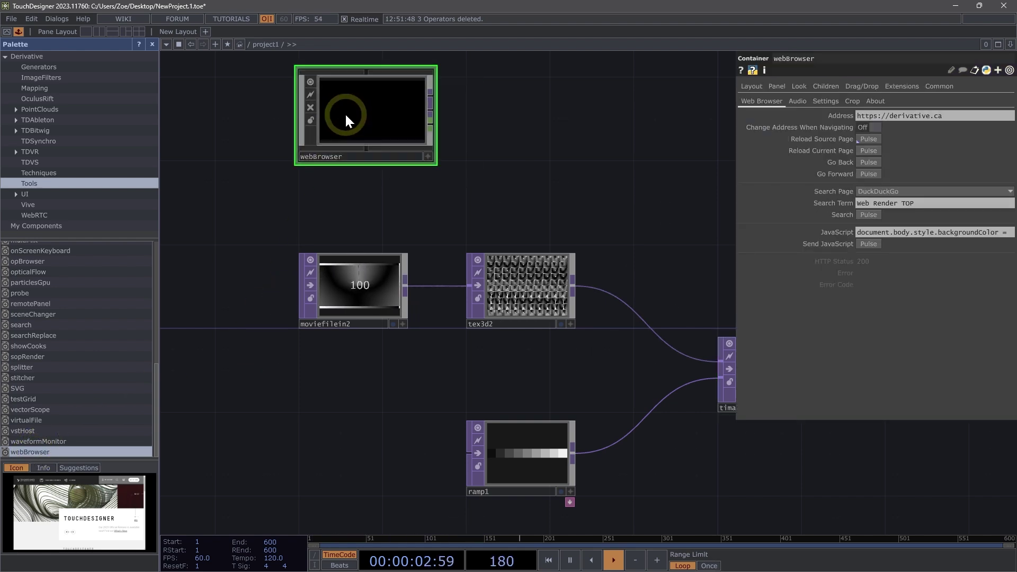
left_click(152, 44)
left_click_drag(480, 175, 467, 177)
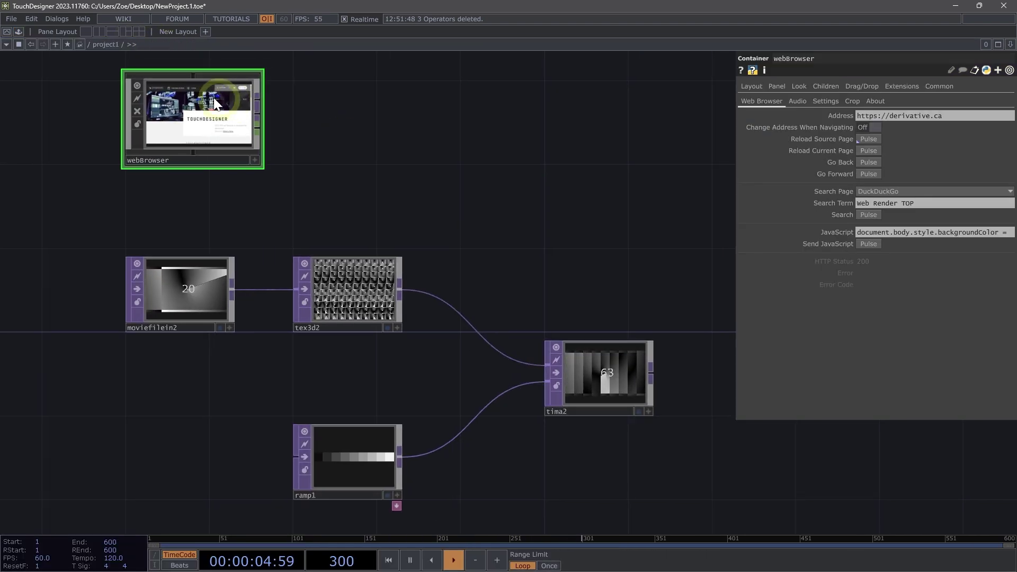
scroll(153, 89, "up", 3)
scroll(113, 132, "down", 5)
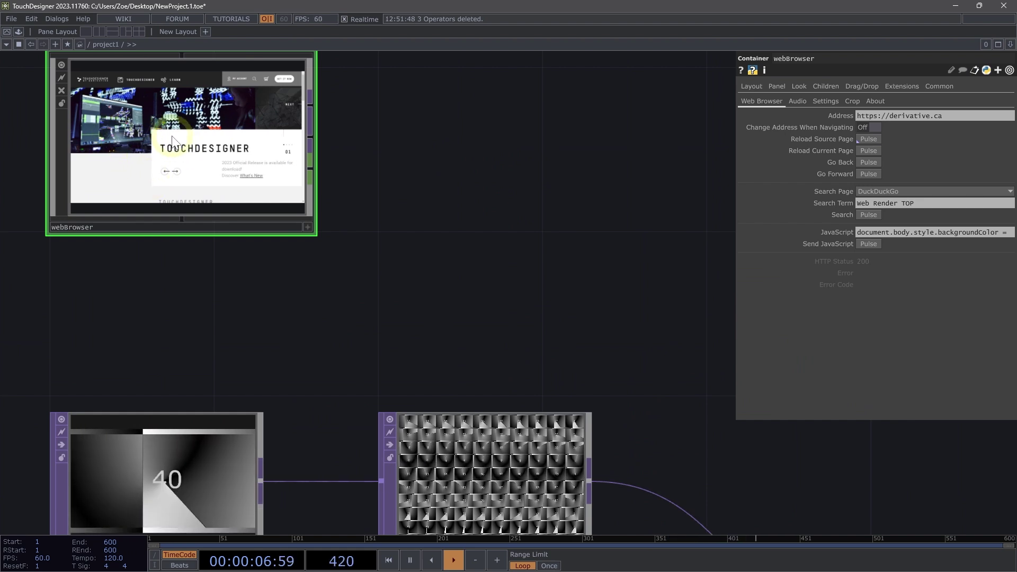
left_click_drag(312, 175, 303, 156)
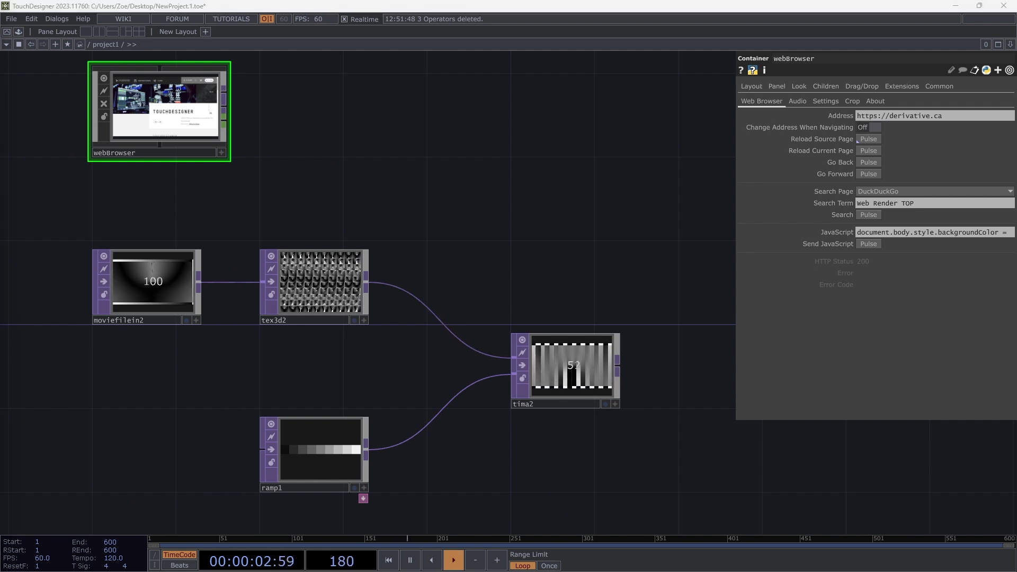
- Paste the archive.org Black Swan solo URL into webBrowser's Address field
left_click(300, 96)
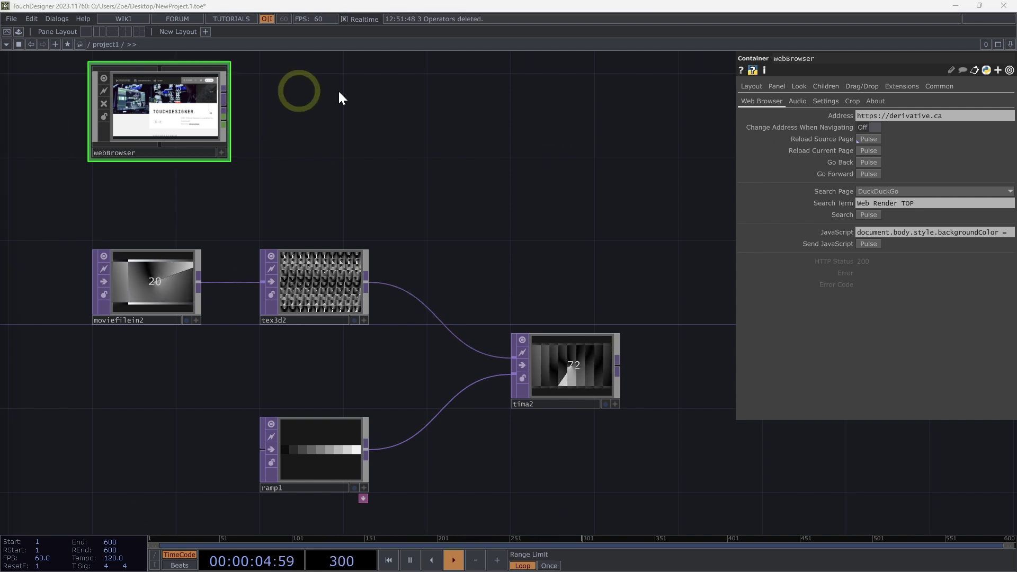
left_click(936, 116)
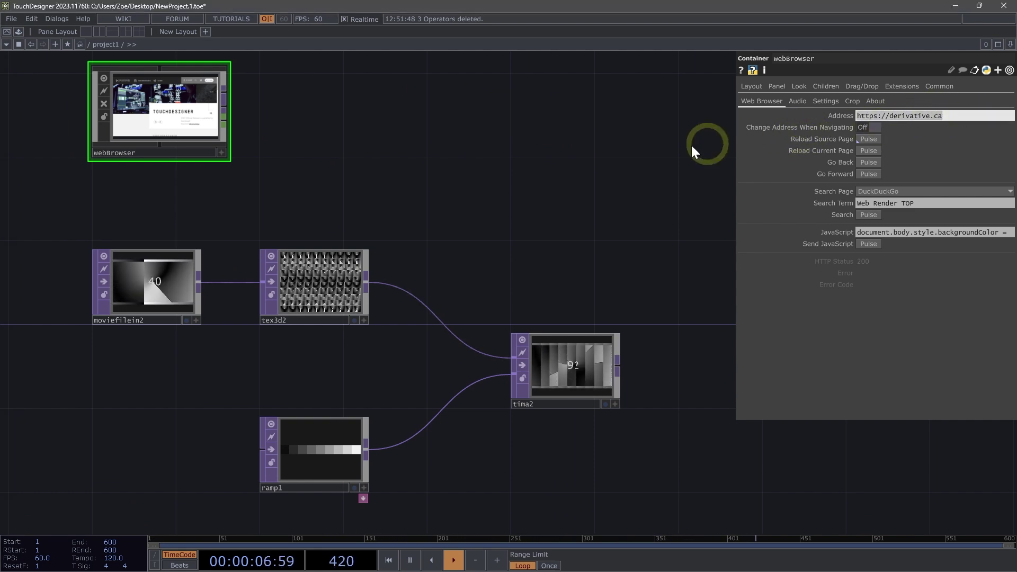
key("ctrl+v")
left_click(570, 165)
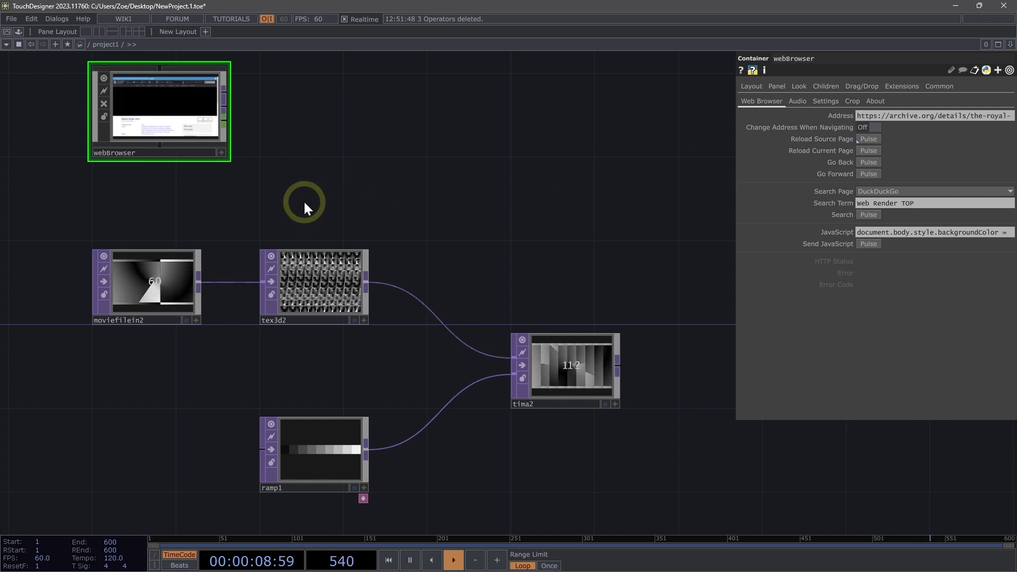
scroll(196, 98, "up", 3)
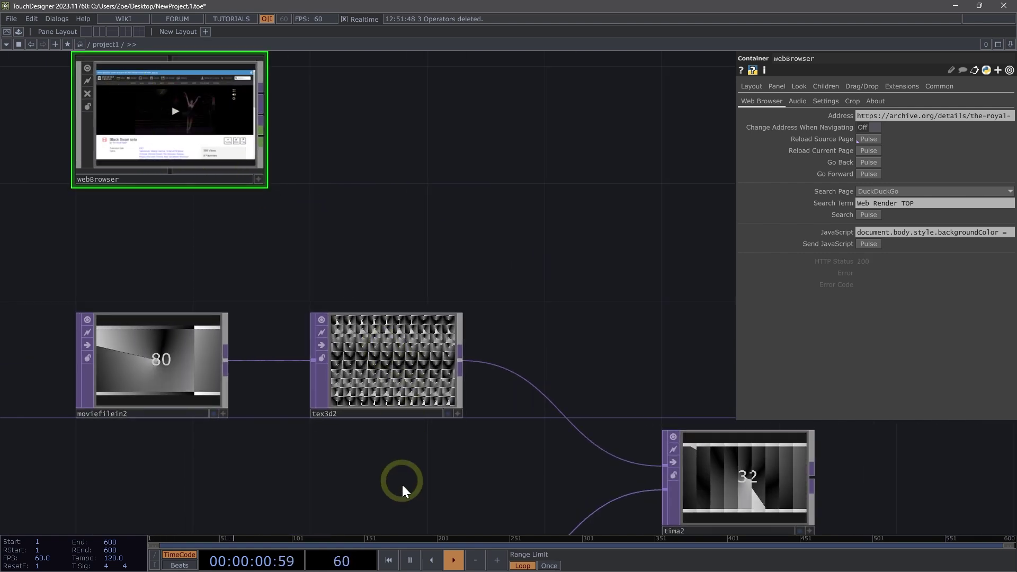
left_click_drag(402, 483, 340, 366)
left_click_drag(529, 264, 506, 364)
middle_click_drag(559, 234, 557, 271)
left_click_drag(554, 272, 503, 254)
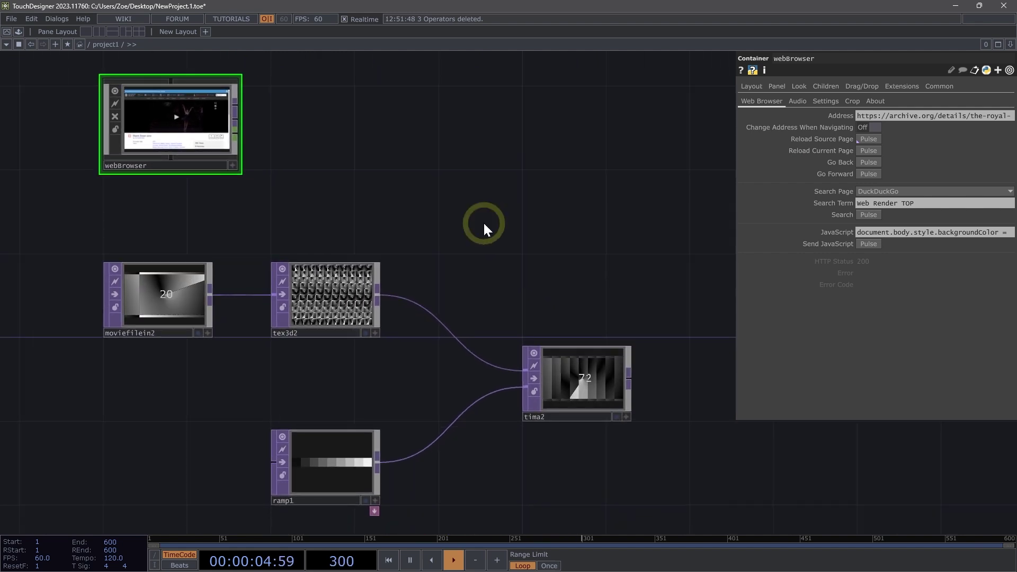
scroll(159, 98, "up", 3)
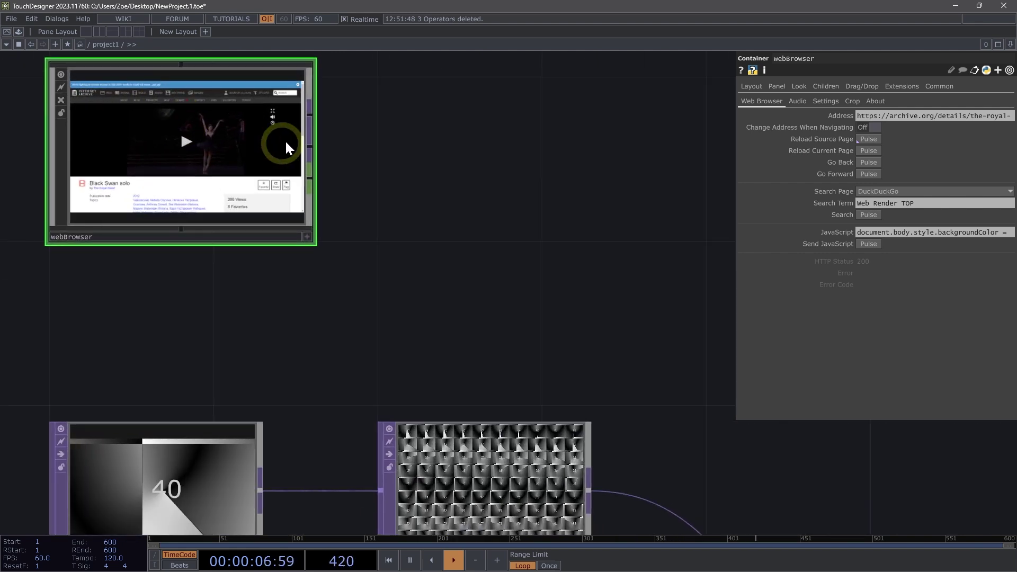
scroll(312, 114, "down", 2)
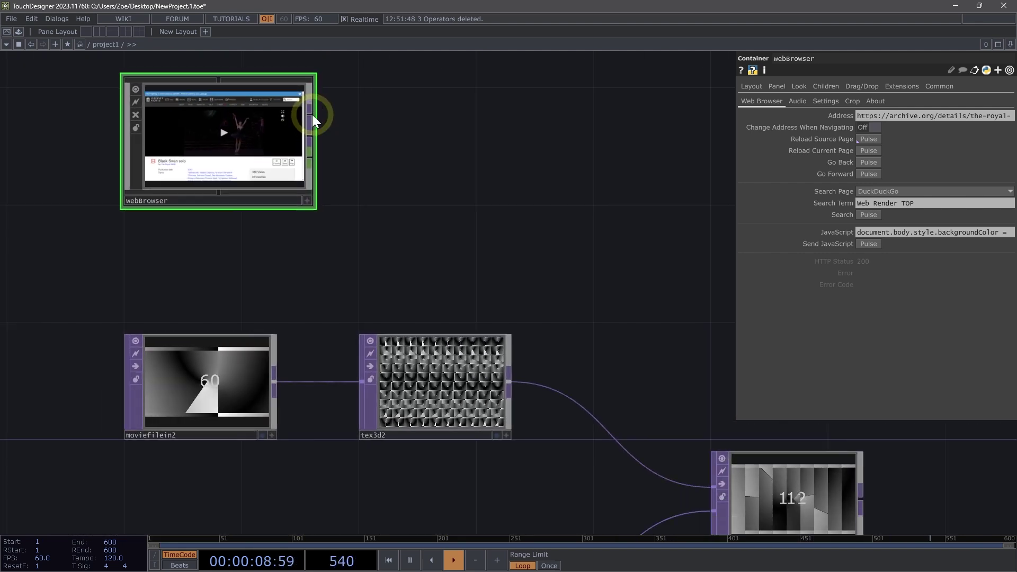
- Wire webBrowser's output into tex3d2, replacing moviefilein2 as its input
left_click_drag(313, 115, 364, 370)
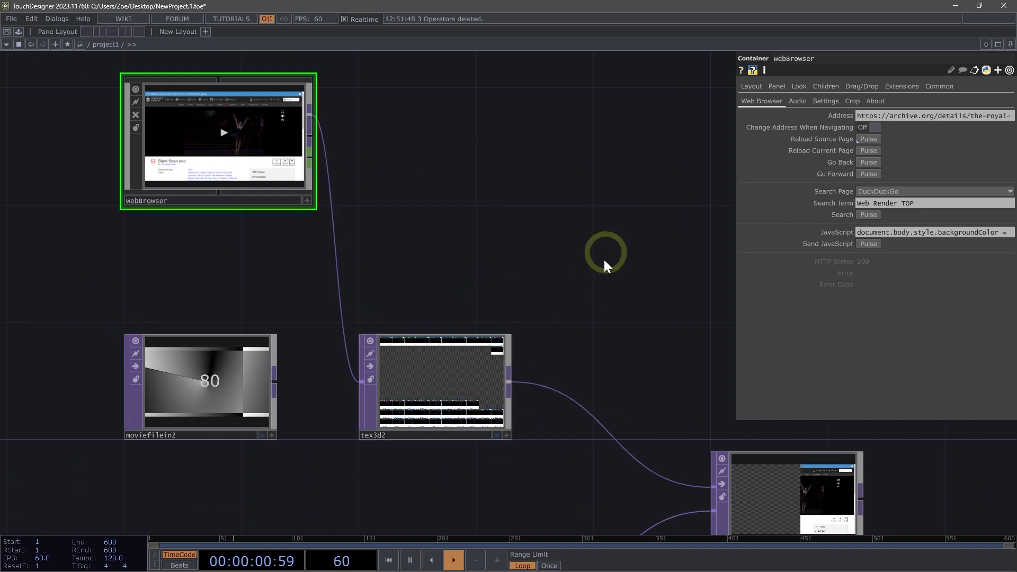
left_click_drag(603, 259, 535, 158)
left_click_drag(682, 486, 567, 462)
scroll(624, 373, "up", 3)
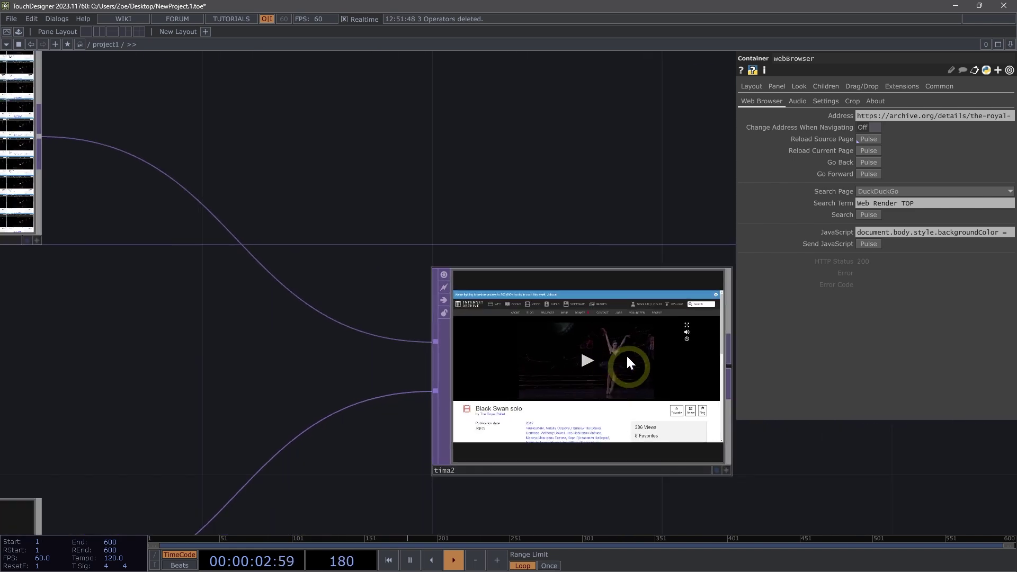
scroll(600, 377, "down", 3)
left_click_drag(361, 84, 476, 103)
- Make ramp1's Resolution reference tex3d2's Cache Size, giving 100 x 1
left_click(365, 479)
scroll(405, 356, "down", 3)
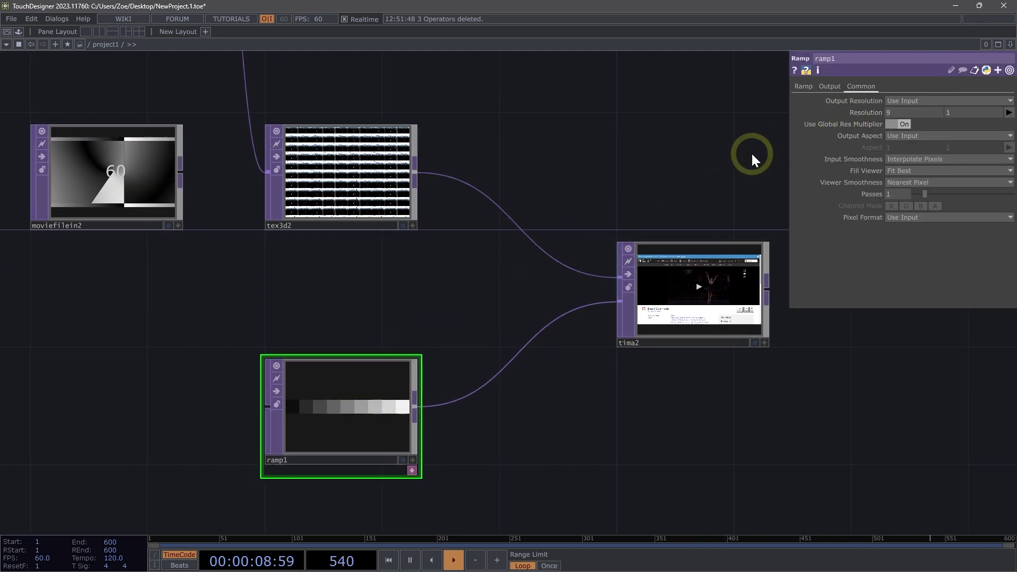
left_click(405, 183)
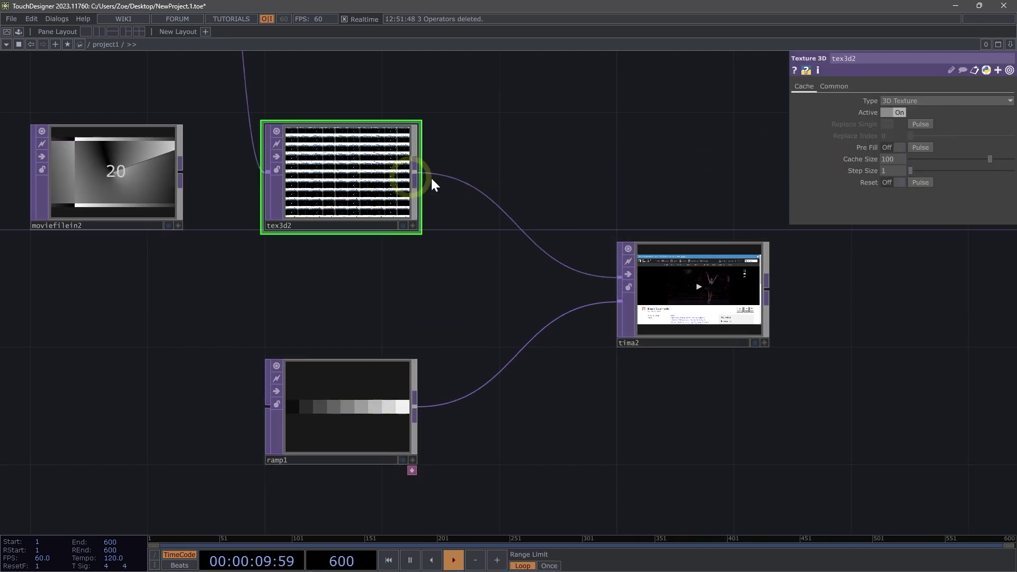
left_click(385, 401)
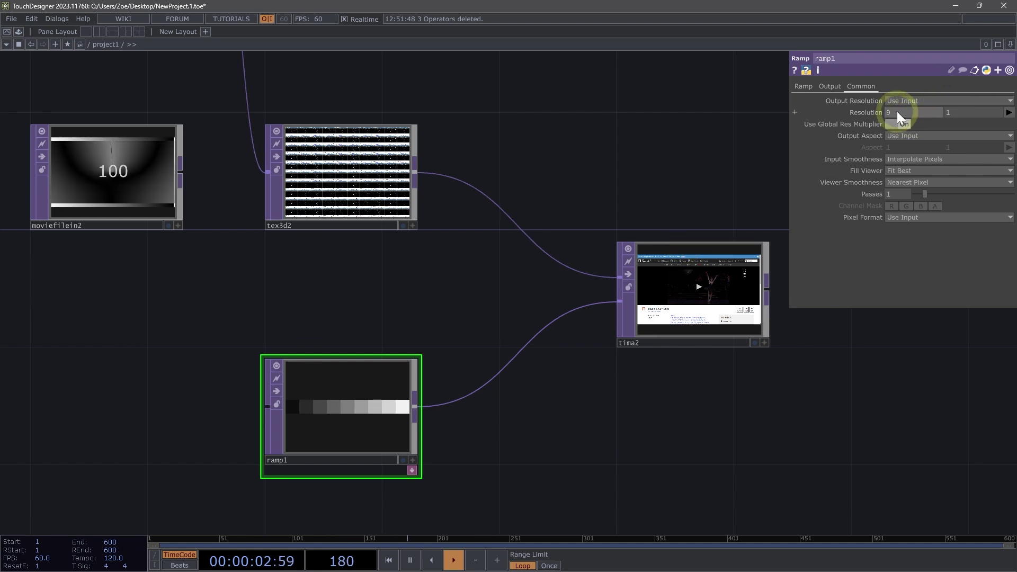
left_click(354, 196)
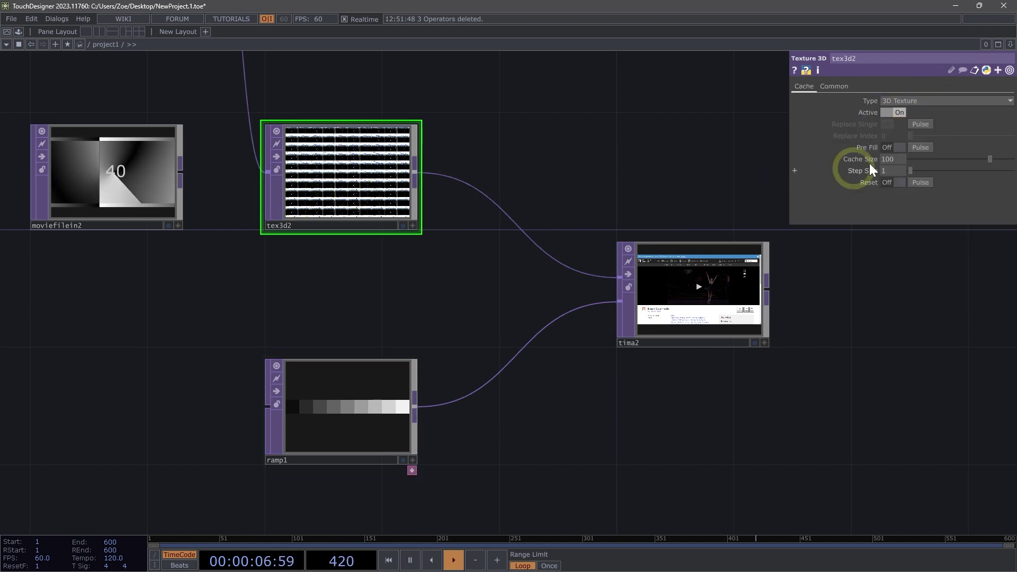
left_click(342, 408)
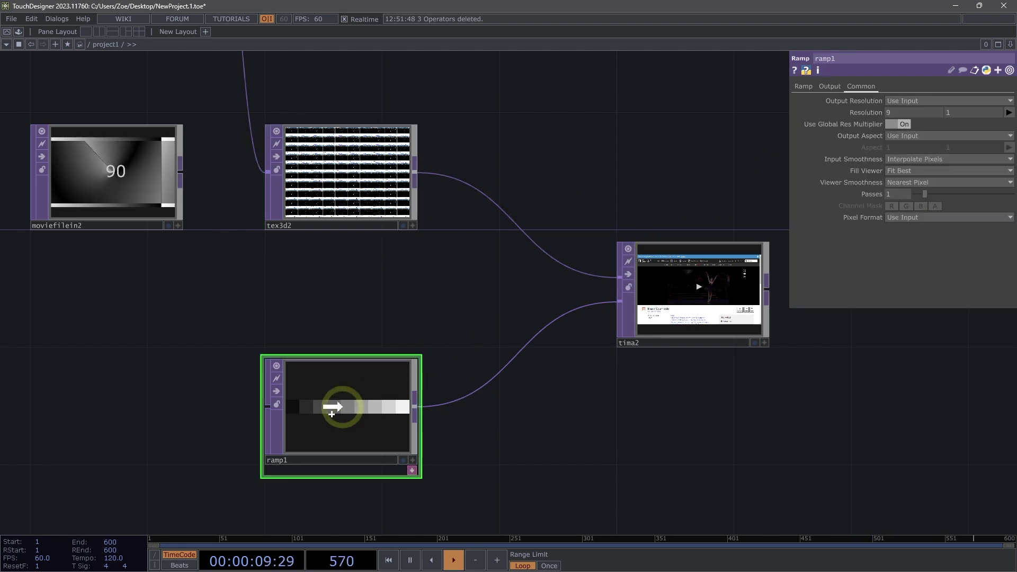
left_click_drag(908, 115, 912, 114)
left_click(917, 111)
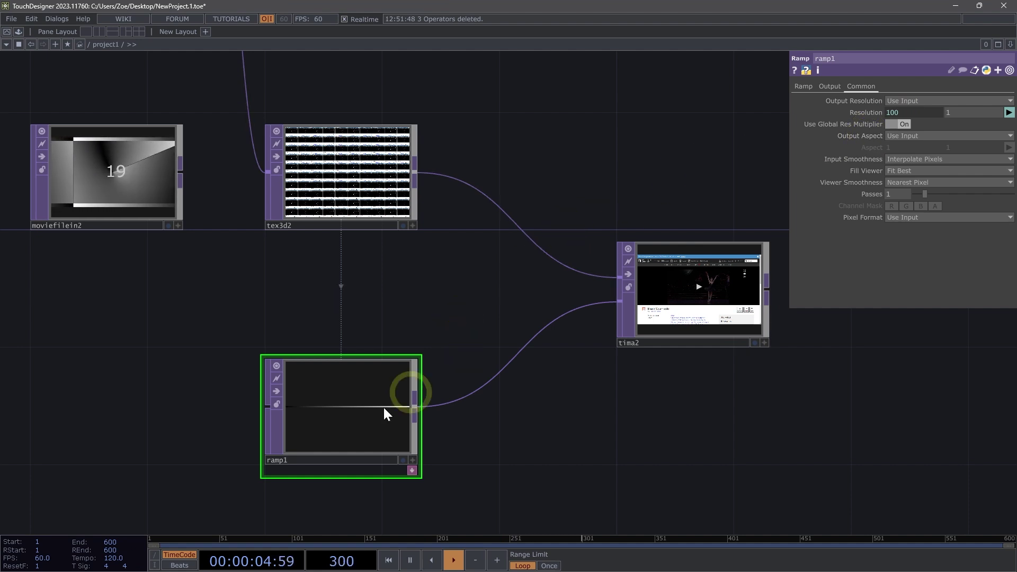
scroll(384, 413, "up", 5)
scroll(320, 402, "down", 7)
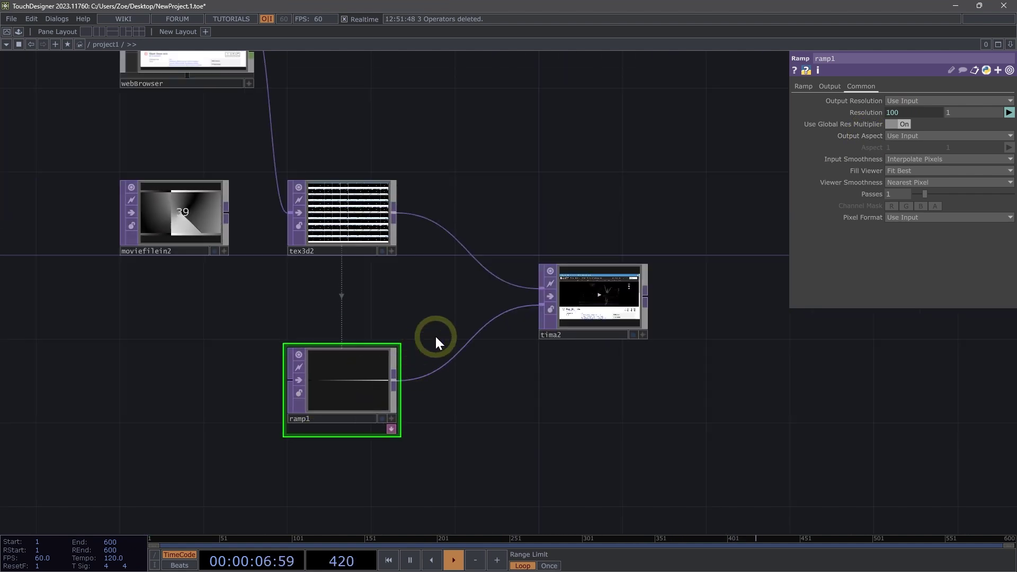
left_click_drag(508, 228, 501, 318)
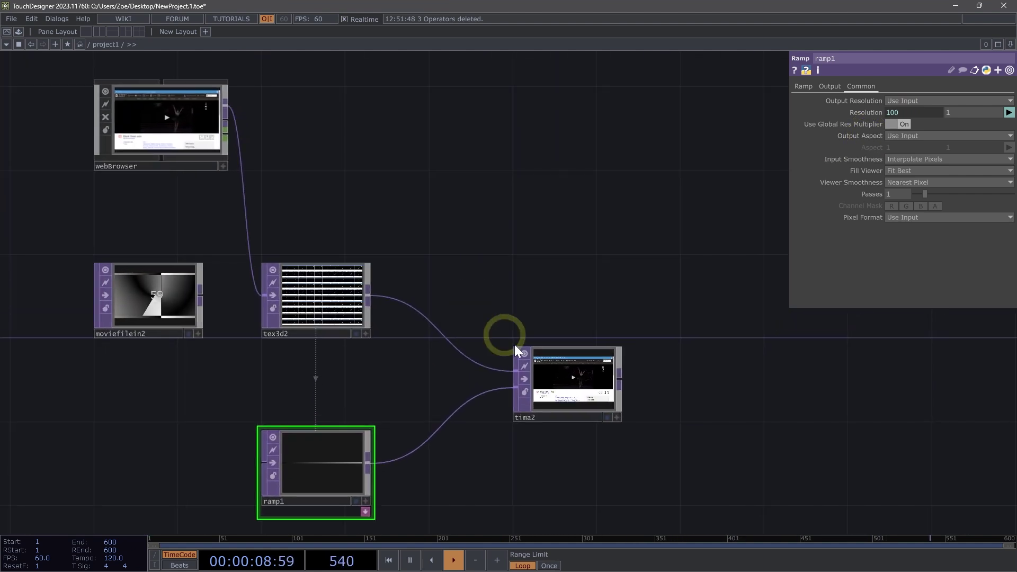
- Play the Black Swan video inside webBrowser and switch the archive.org player to fullscreen
left_click_drag(508, 251, 596, 353)
scroll(222, 206, "up", 4)
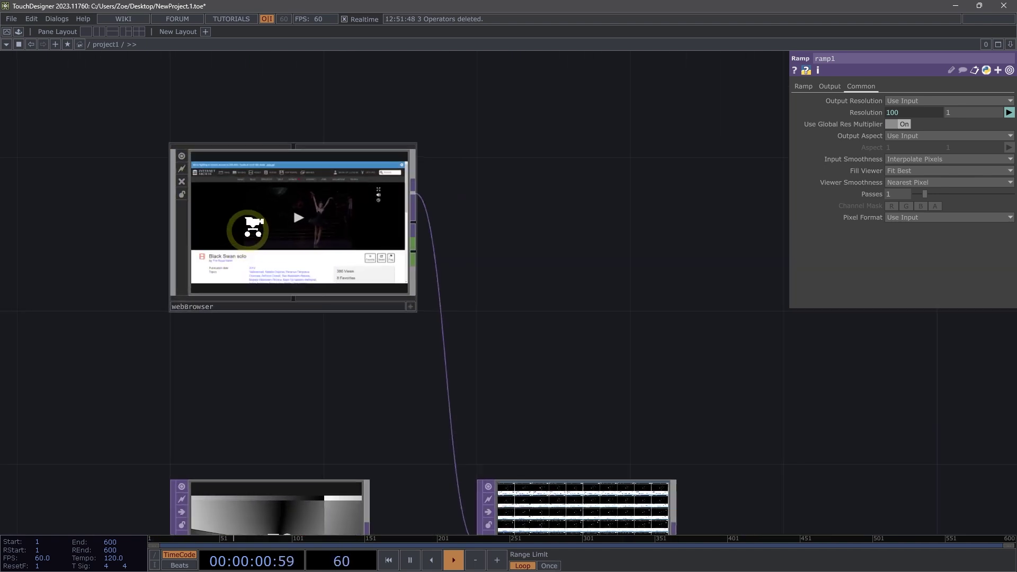
scroll(249, 227, "up", 1)
left_click(337, 252)
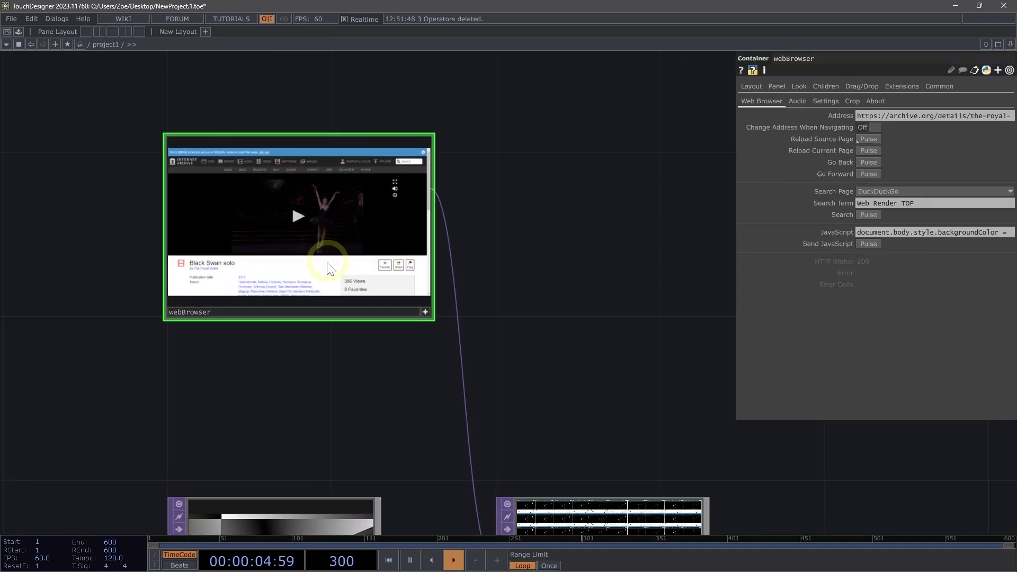
left_click(297, 217)
left_click(477, 219)
scroll(479, 233, "up", 2)
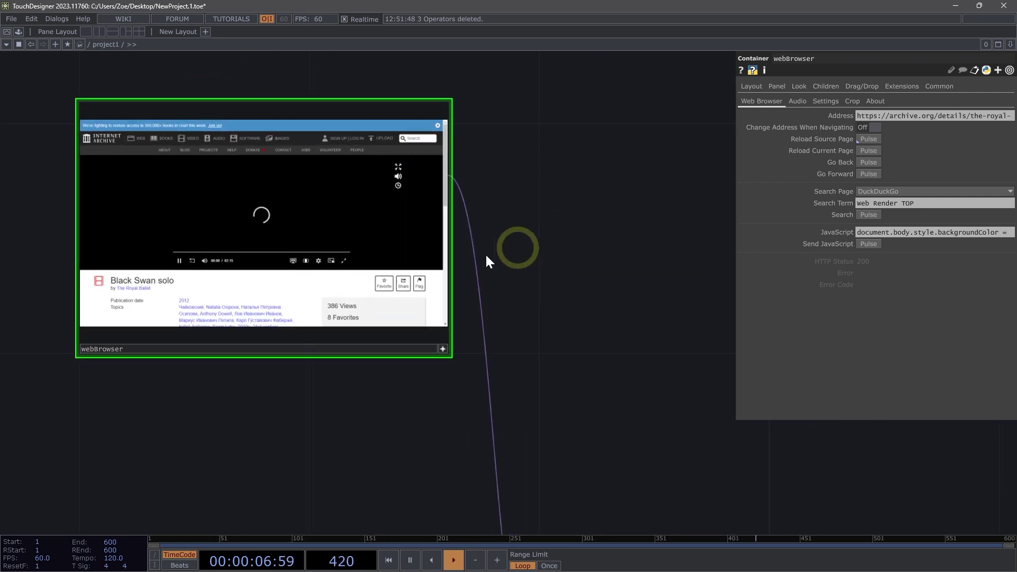
left_click(370, 257)
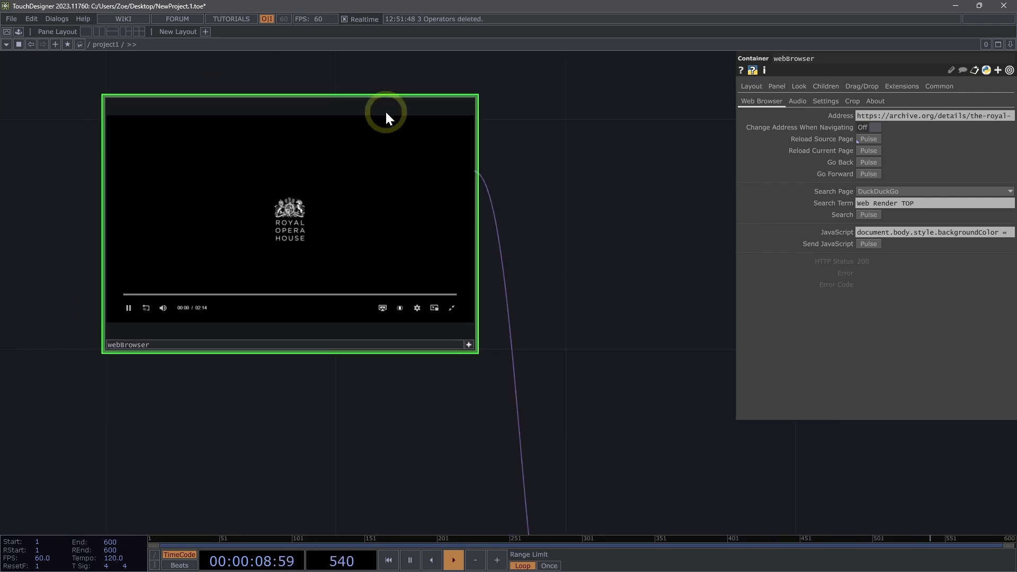
left_click_drag(723, 362, 521, 183)
left_click_drag(708, 248, 387, 142)
- Open tima2's output in a floating View window, then move and resize it above the network
left_click(623, 459)
right_click(624, 460)
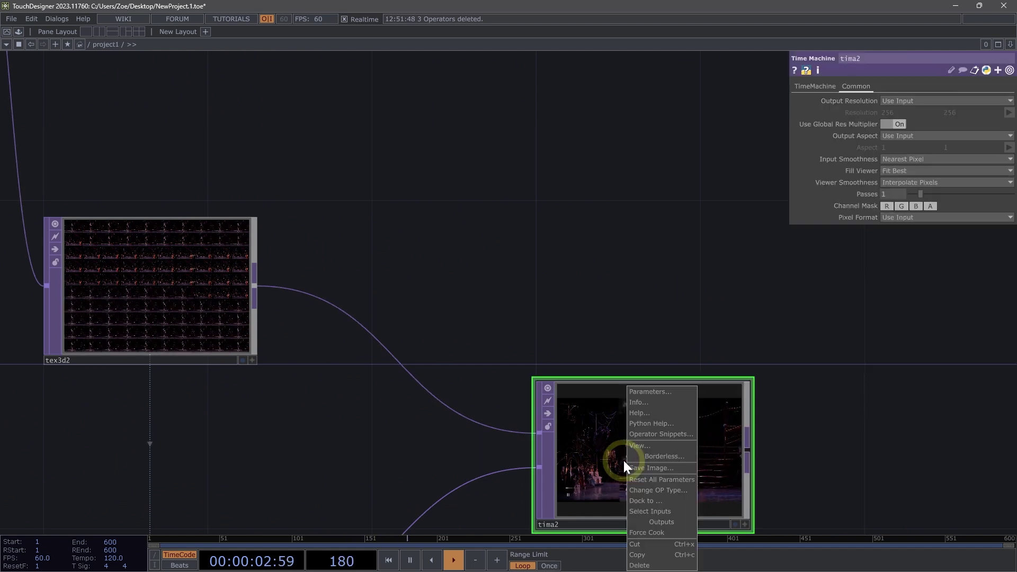
left_click(653, 440)
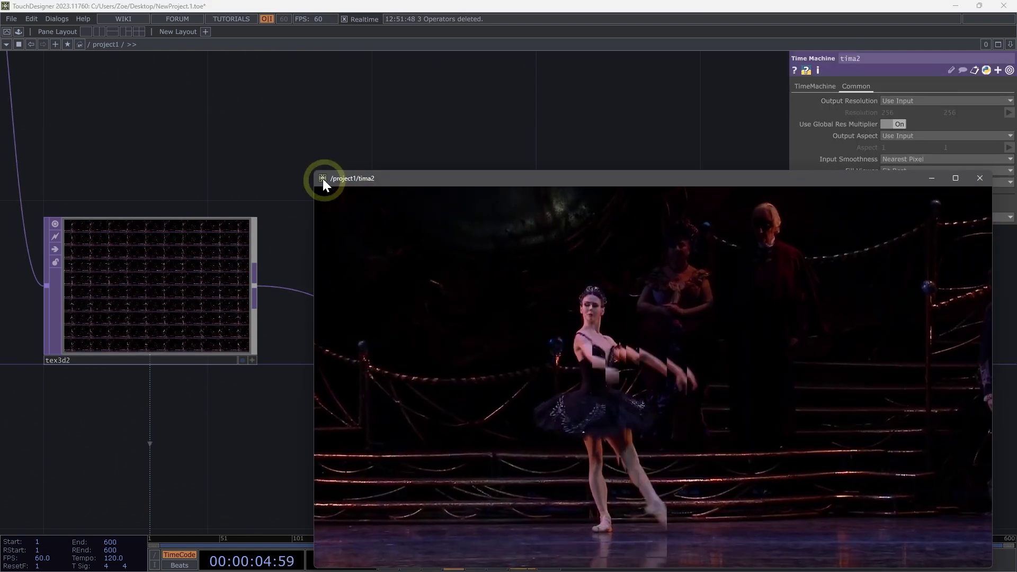
left_click_drag(370, 181, 219, 97)
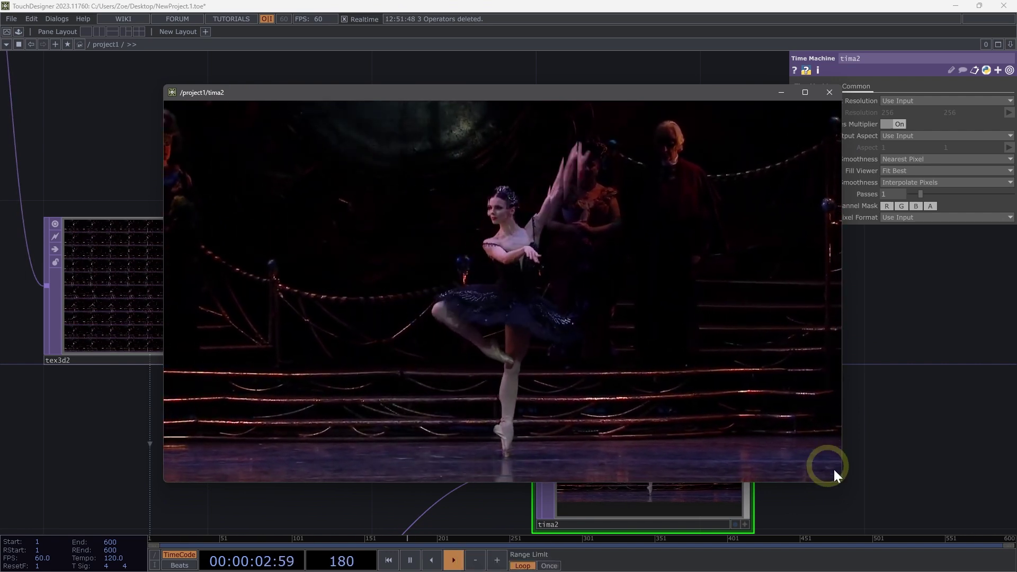
left_click_drag(843, 484, 631, 365)
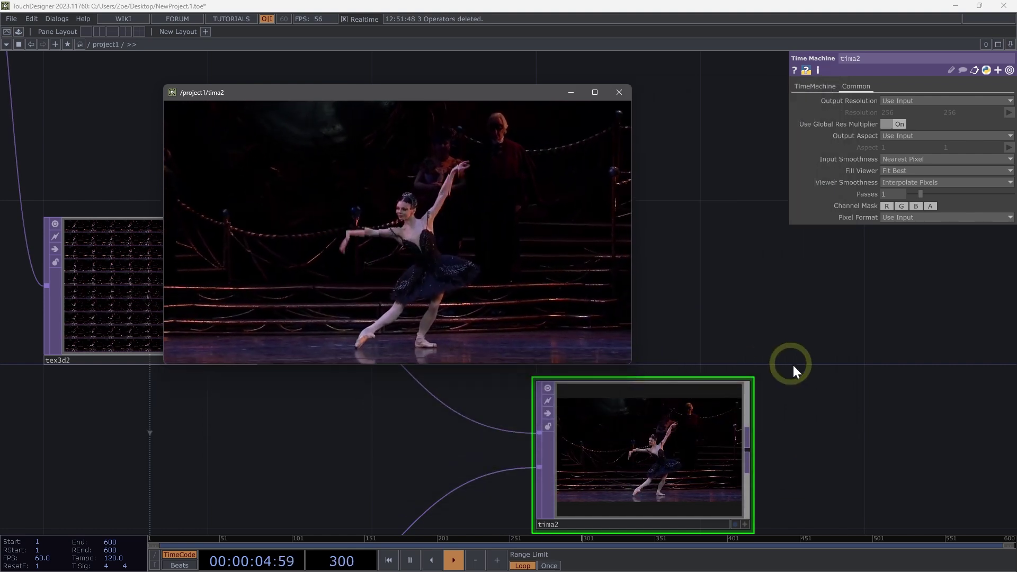
scroll(792, 364, "down", 3)
left_click_drag(456, 88, 547, 73)
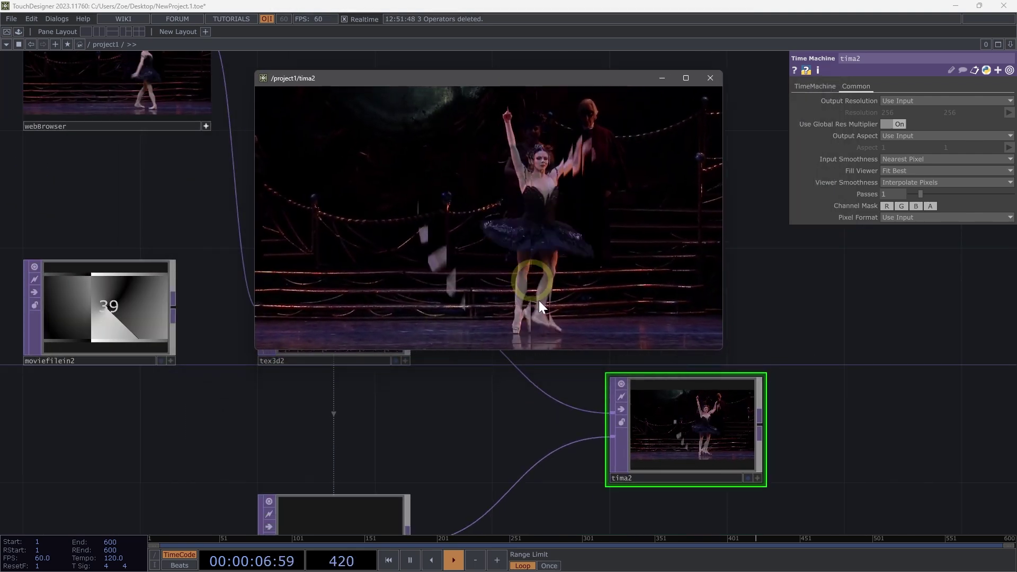
left_click_drag(400, 422, 191, 439)
- Set tex3d2's Cache Size to 250
left_click(132, 334)
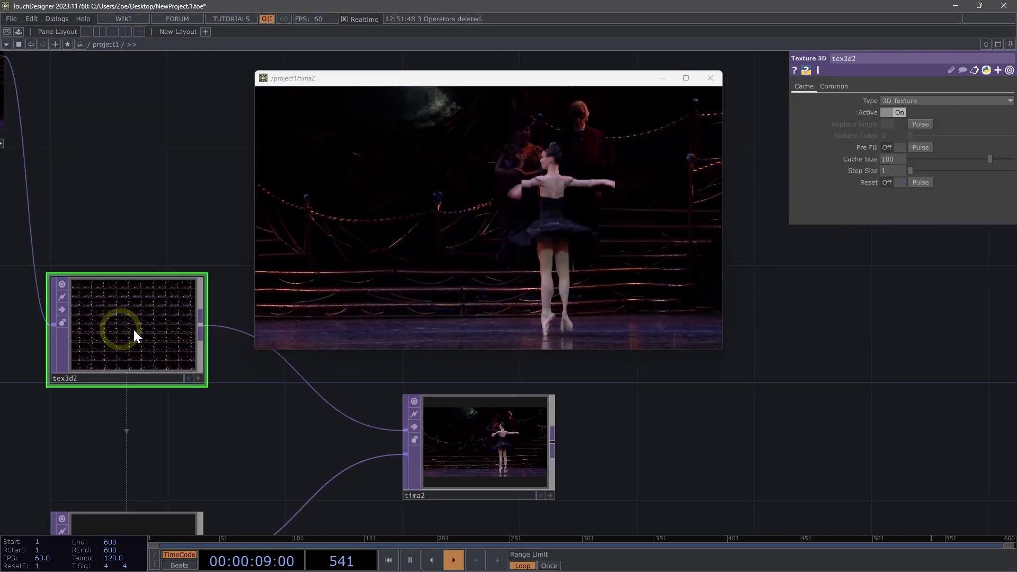
scroll(236, 456, "down", 2)
left_click_drag(242, 443, 220, 413)
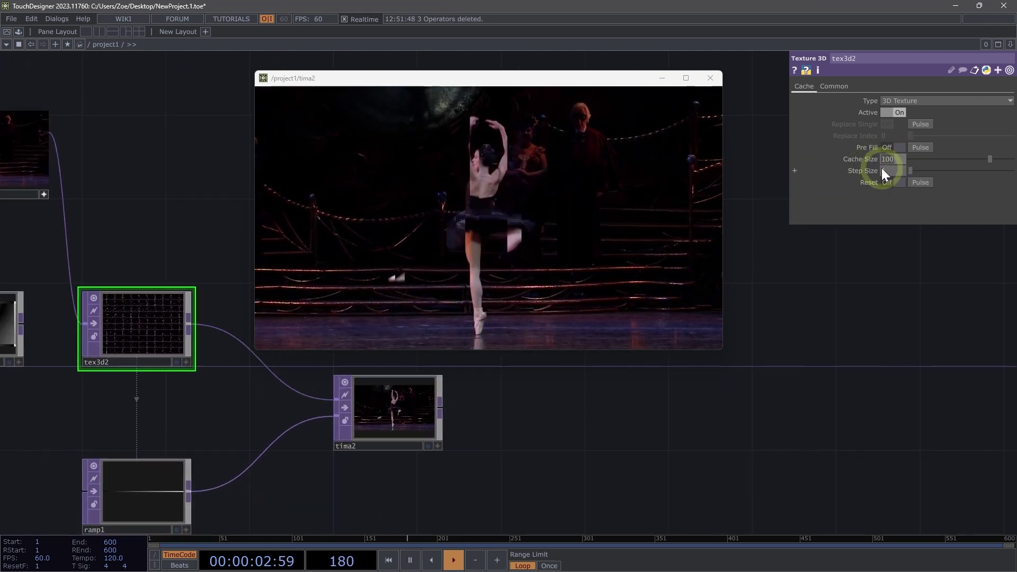
type("50")
key("Return")
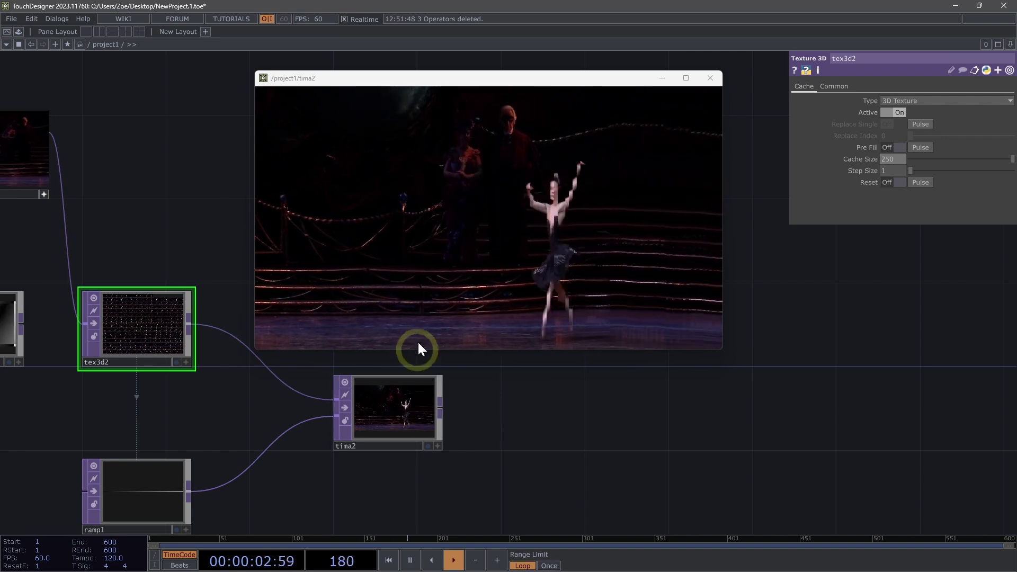
left_click_drag(460, 85, 449, 72)
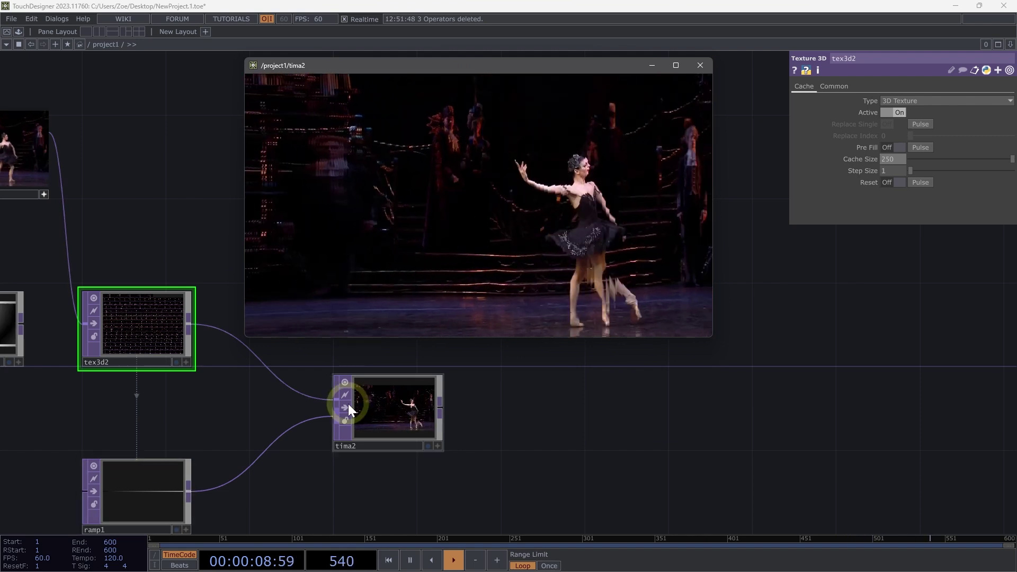
left_click(399, 405)
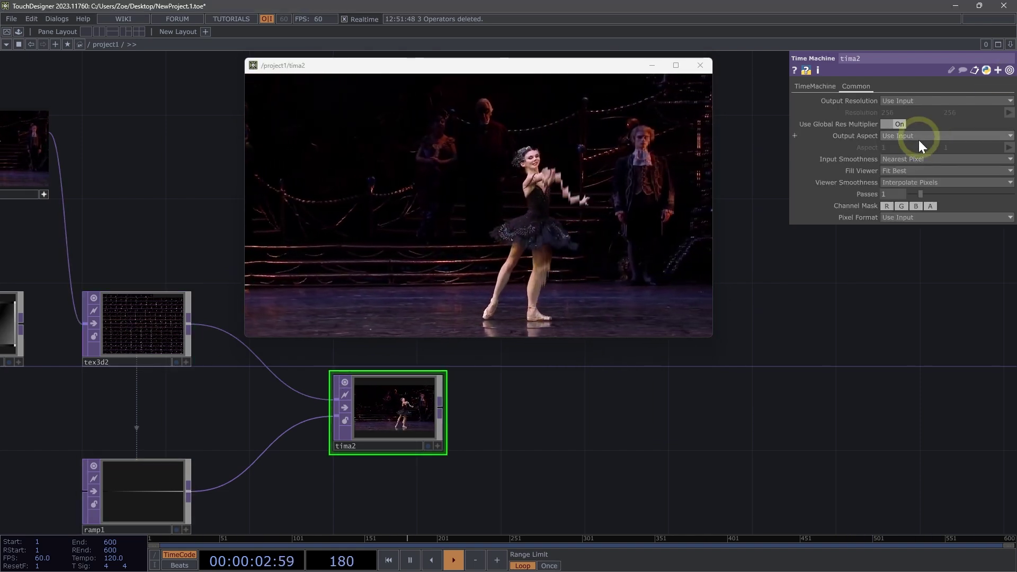
- Switch tima2's Input Smoothness to Interpolate Pixels
left_click(903, 162)
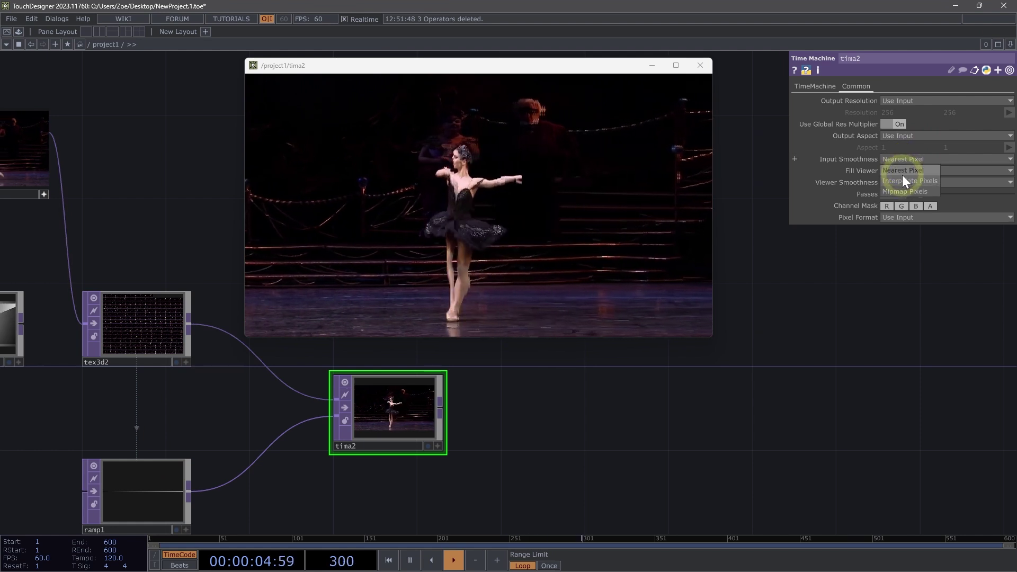
left_click(903, 180)
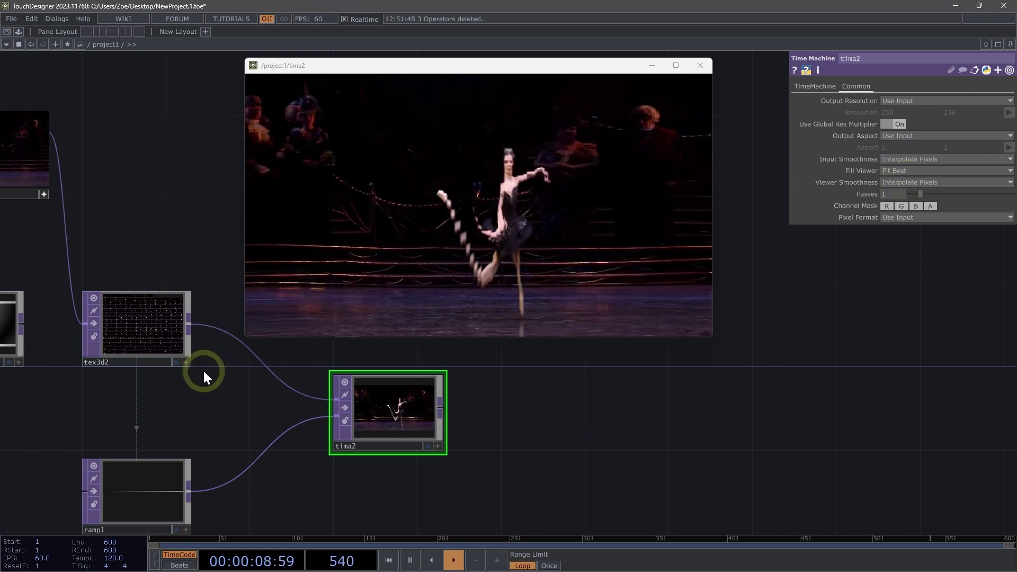
left_click(143, 323)
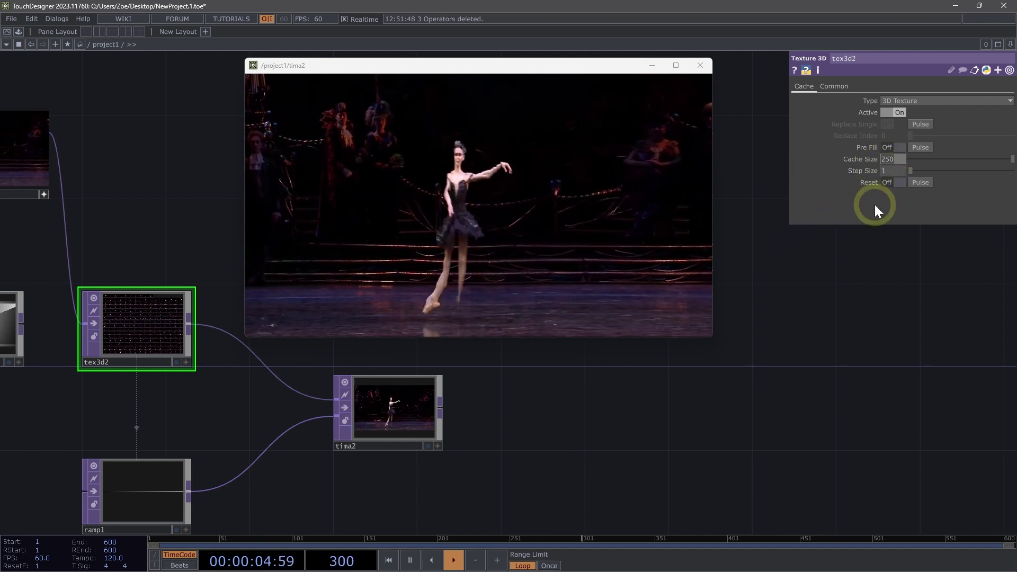
- Enter 450 as tex3d2's Cache Size
type("450")
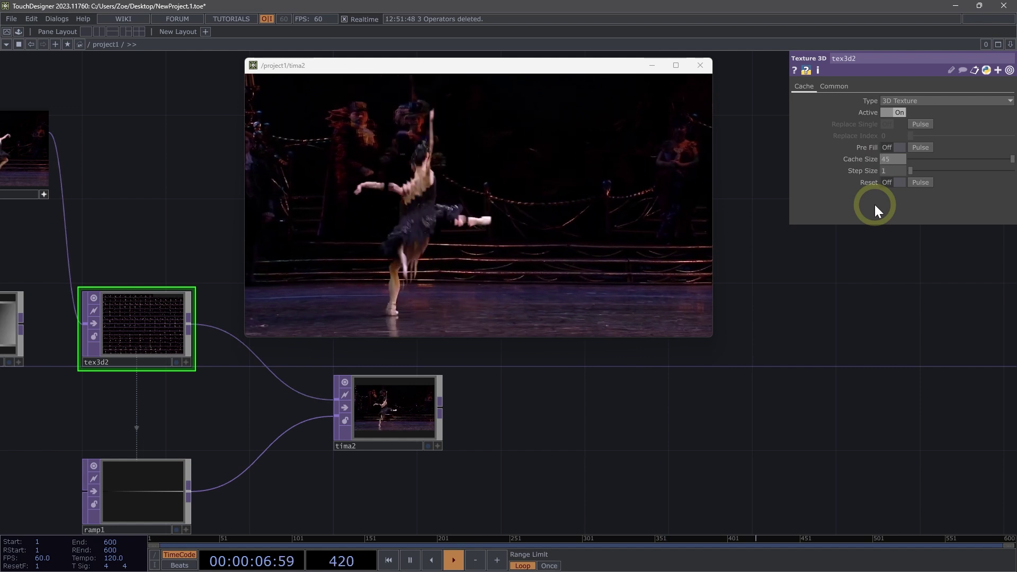
key("Return")
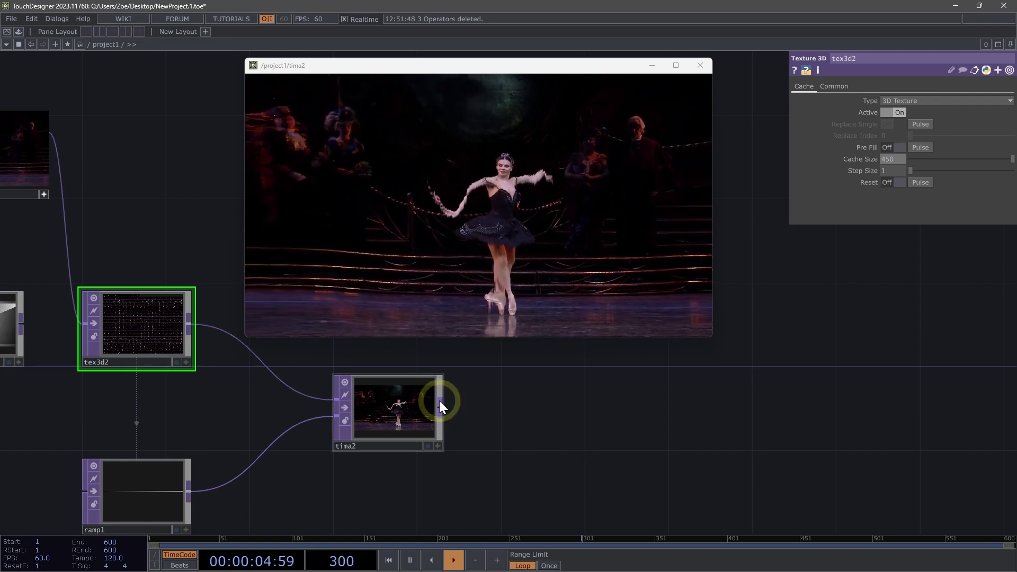
scroll(440, 400, "down", 1)
scroll(440, 400, "down", 1)
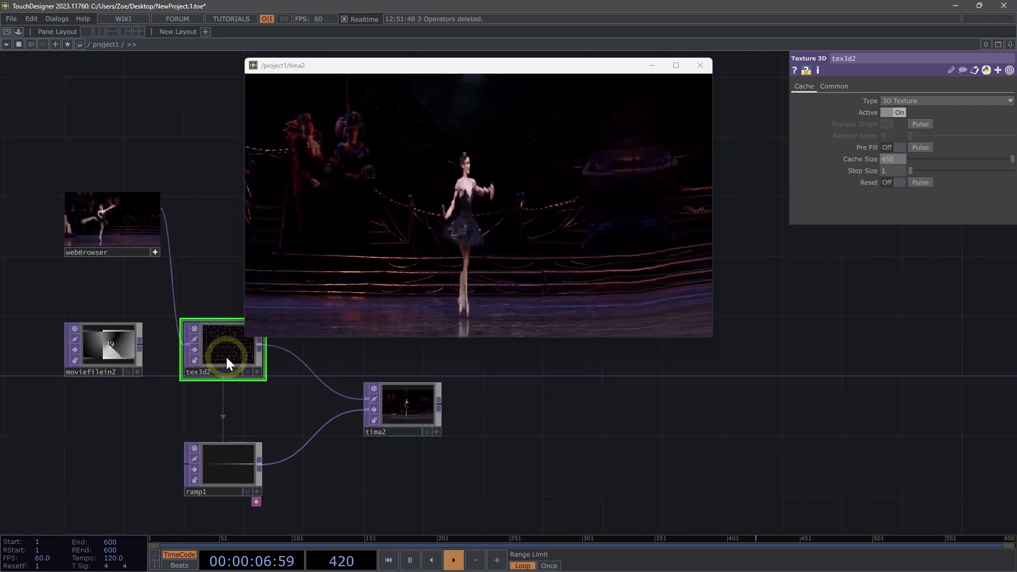